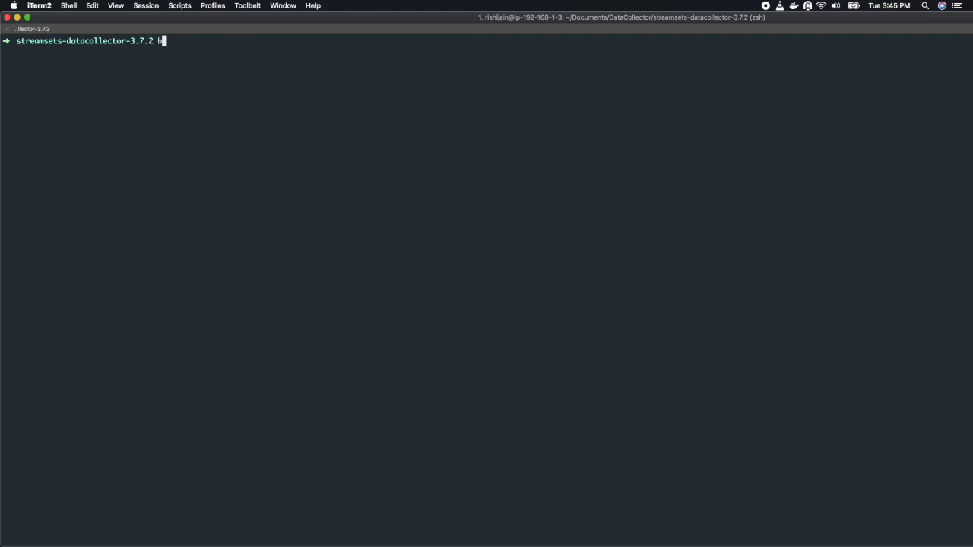
Start StreamSets Data Collector as a background process with the command bin/streamsets dc &.
type("/str")
key("Tab")
type("dc &")
key("Return")
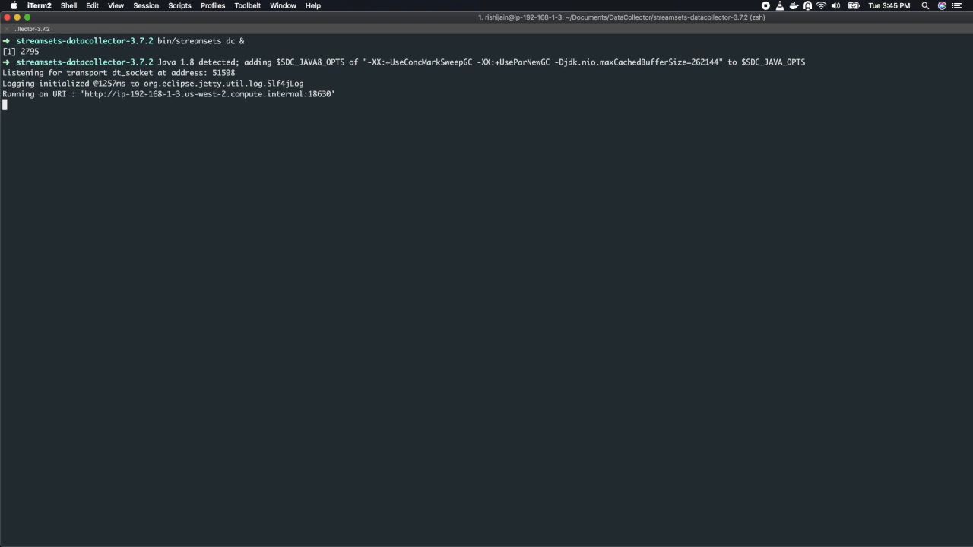
Copy the running Data Collector's URI from the terminal output, switch to Chrome with that address open and enlarge its window.
left_click_drag(83, 95, 333, 94)
key("super+c")
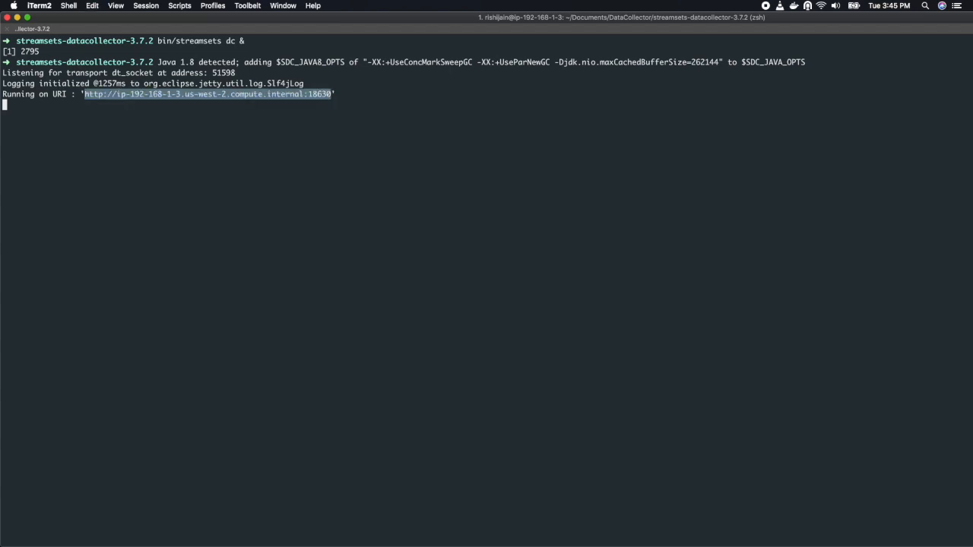
key("super+Tab")
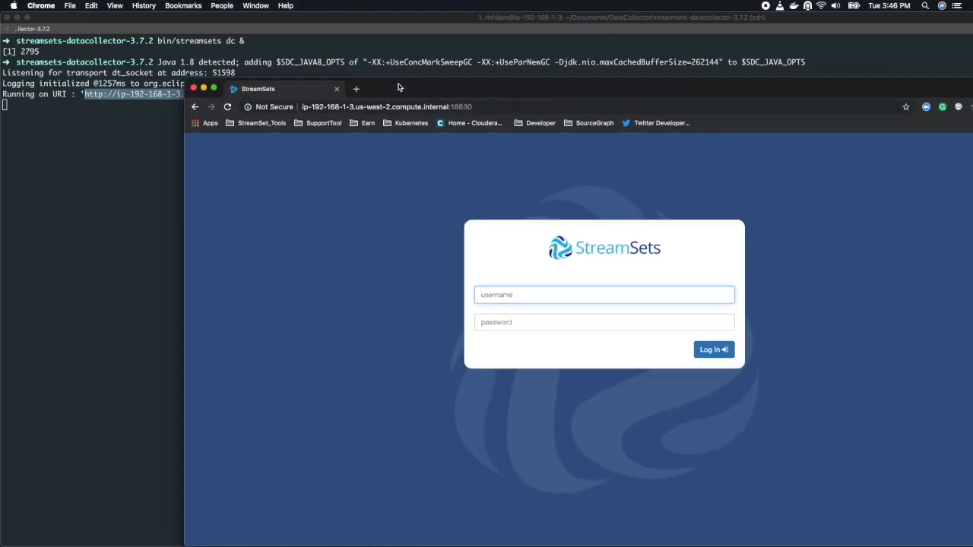
double_click(398, 88)
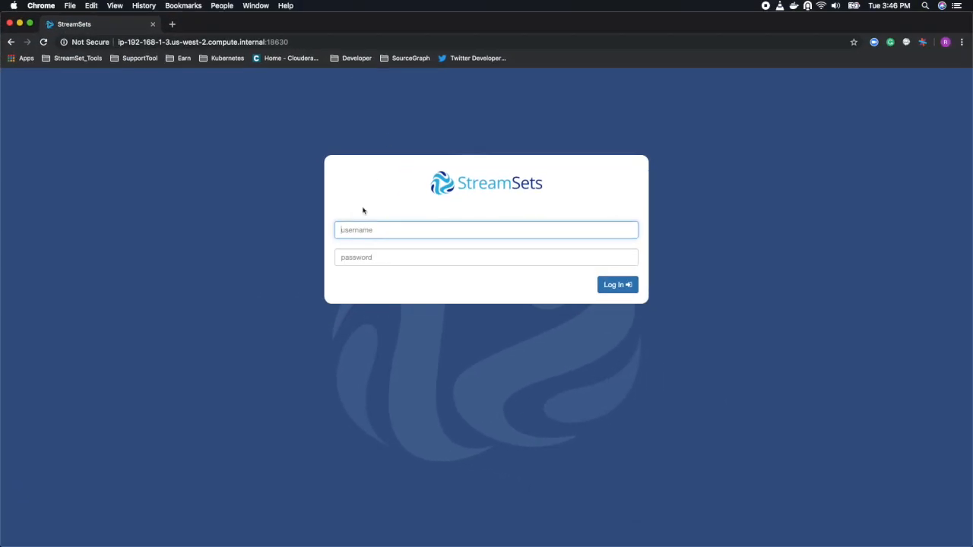
Log in to StreamSets with the username admin and the account password, declining to save the password in the browser.
type("admin")
key("Tab")
type("adm")
key("Return")
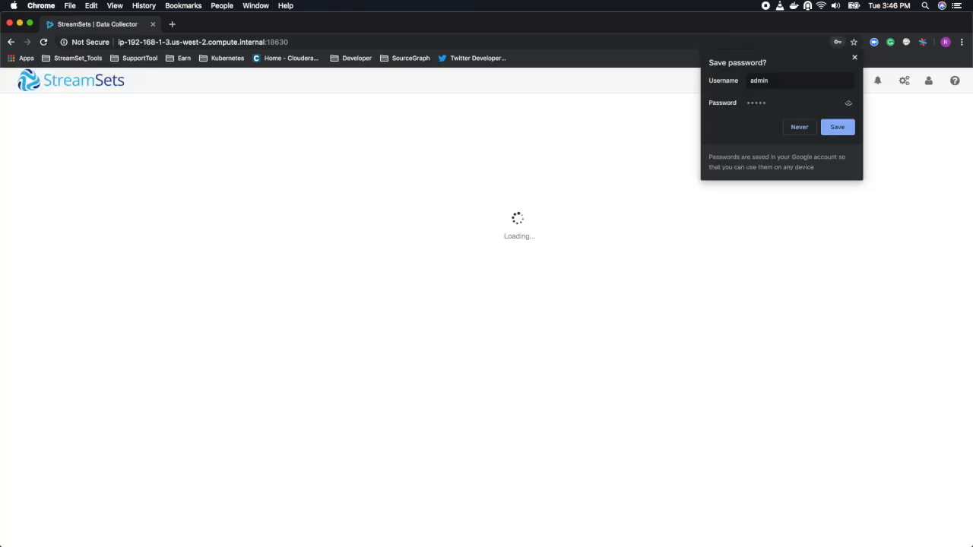
left_click(799, 134)
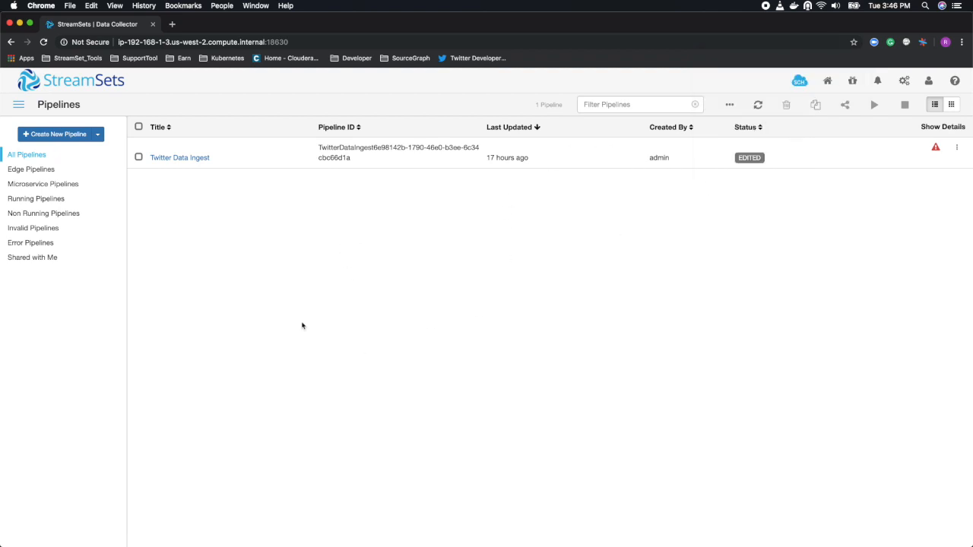
Create a new Data Collector pipeline titled "IPL Tweet".
left_click(64, 134)
type("IPL Tweet")
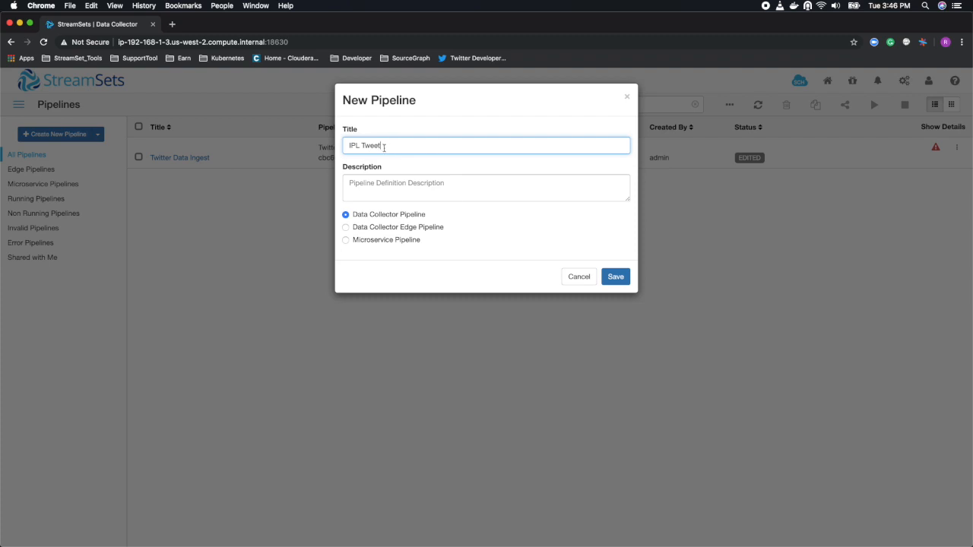
left_click(617, 276)
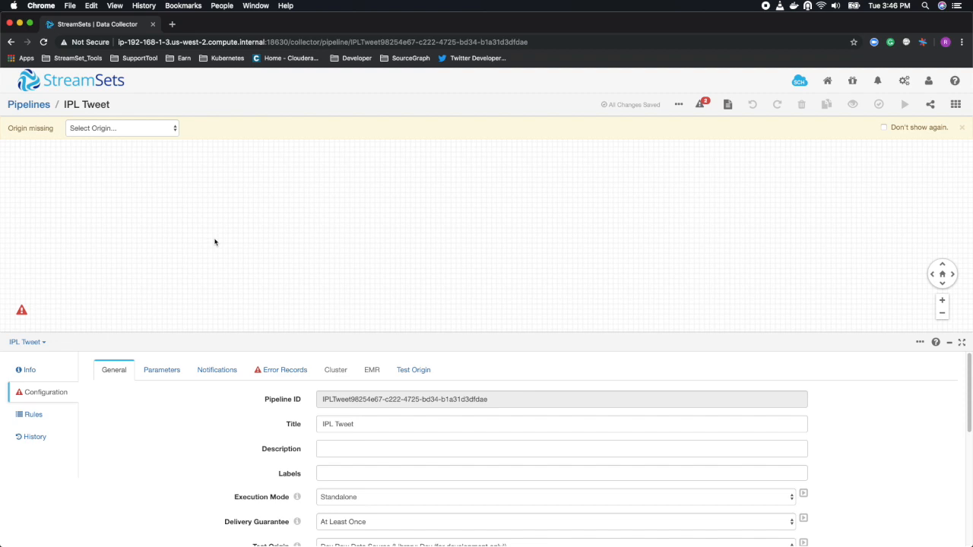
Add an HTTP Client origin to the pipeline and browse the available processors and destinations.
left_click(142, 129)
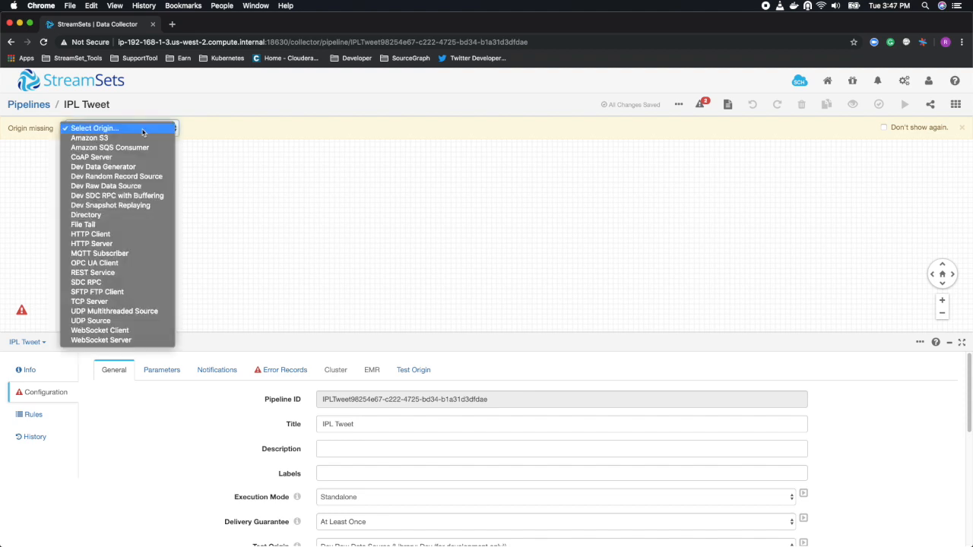
left_click(114, 235)
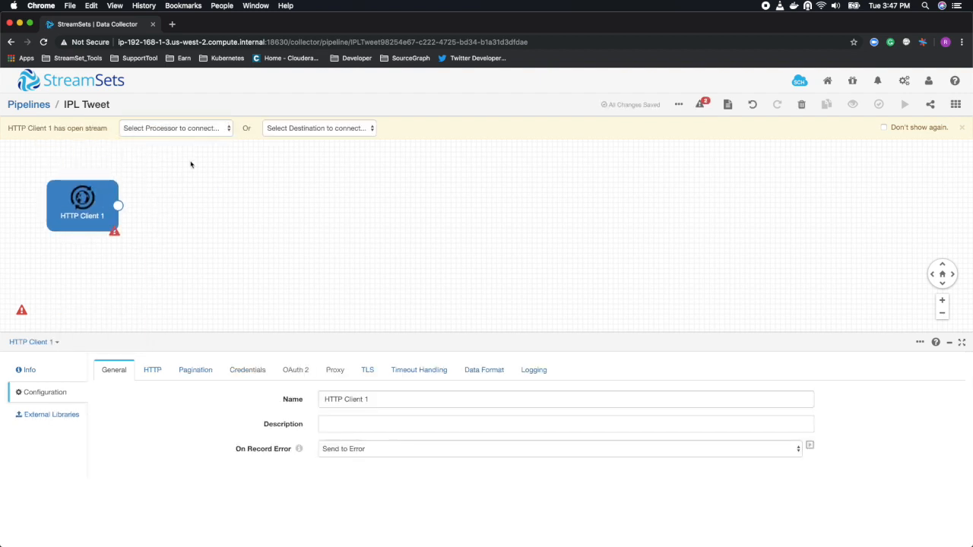
left_click(191, 130)
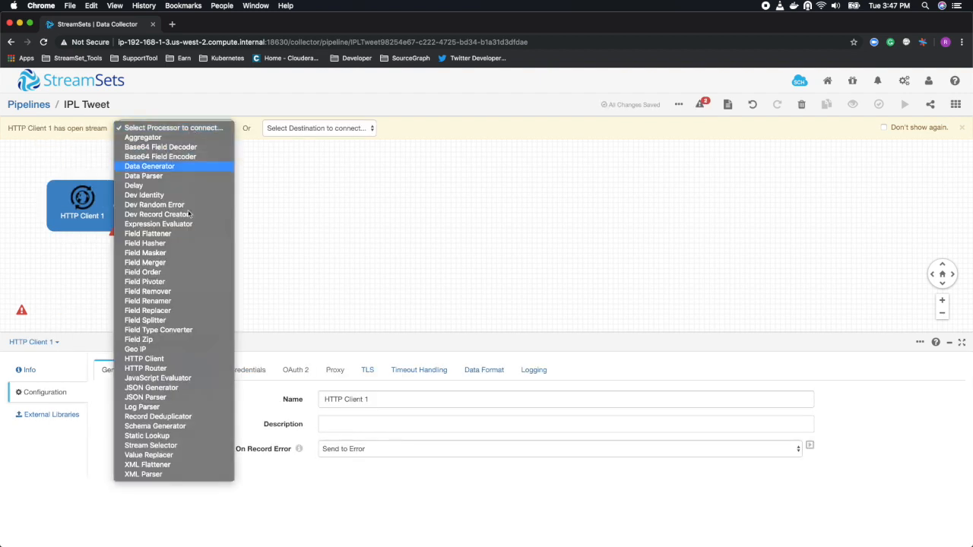
left_click(172, 342)
left_click(319, 128)
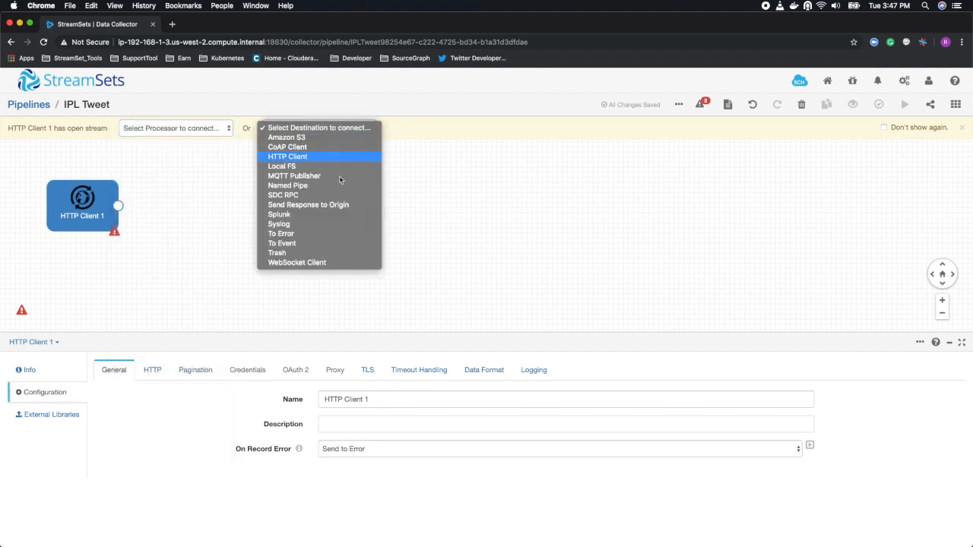
left_click(289, 225)
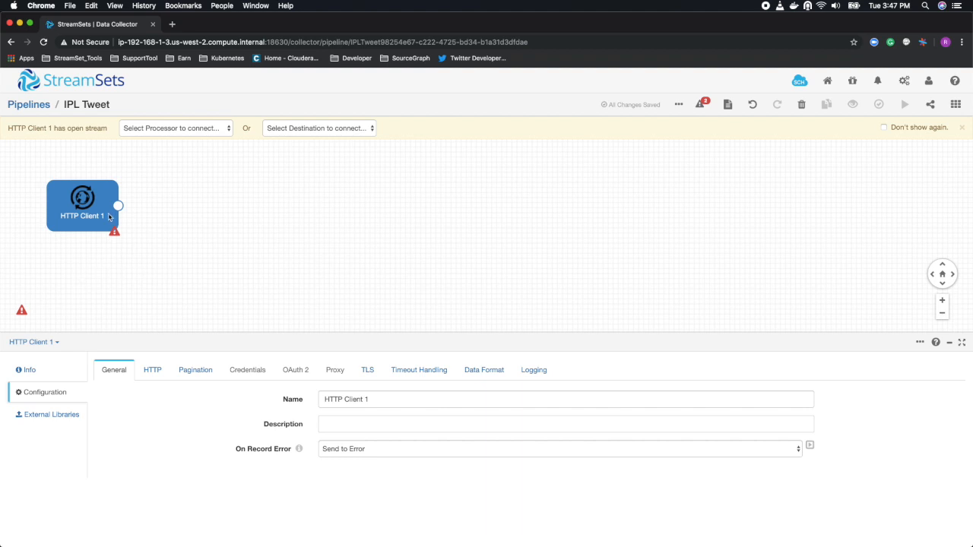
Review the HTTP settings of the HTTP Client origin.
left_click(155, 370)
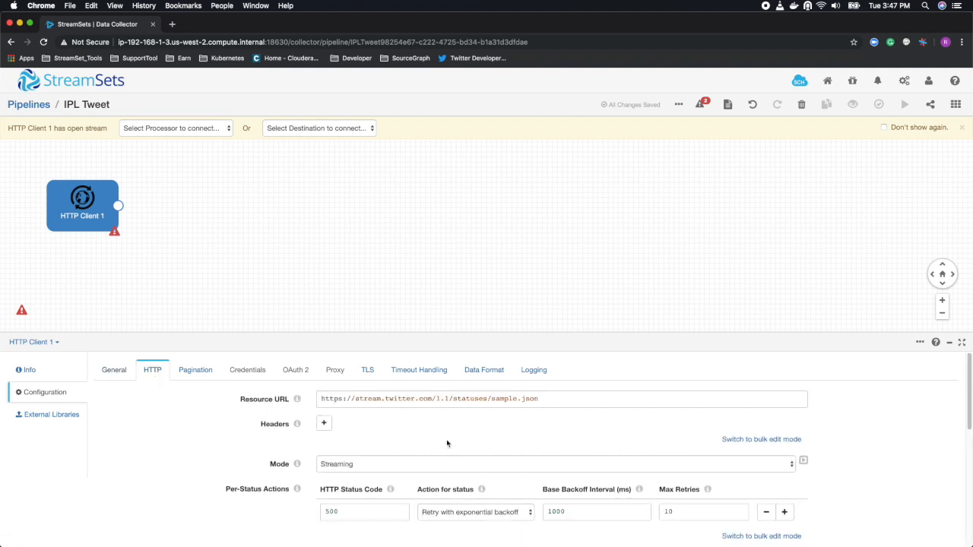
scroll(387, 462, "down", 5)
scroll(387, 462, "up", 5)
Open developer.twitter.com in a new browser tab and view the details of the existing app in the account.
left_click(174, 25)
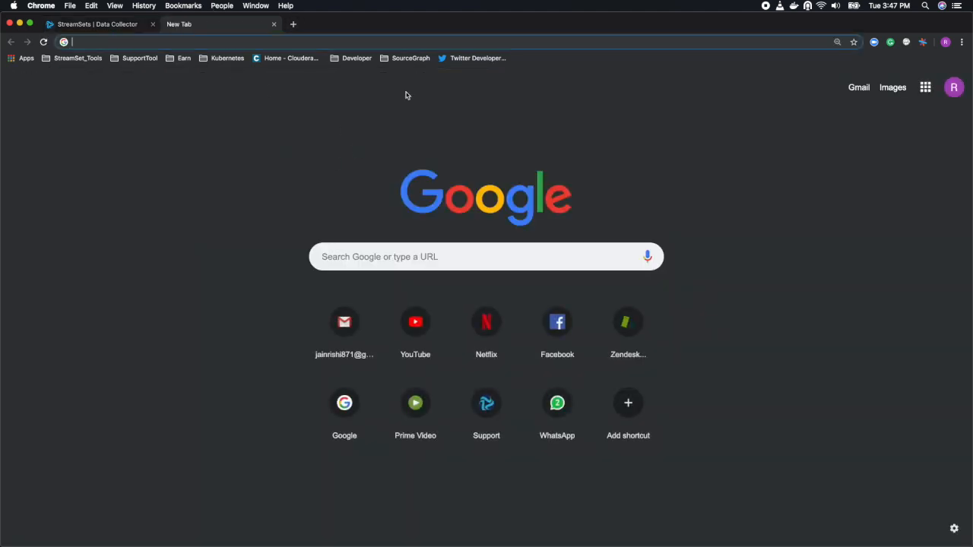
left_click(478, 64)
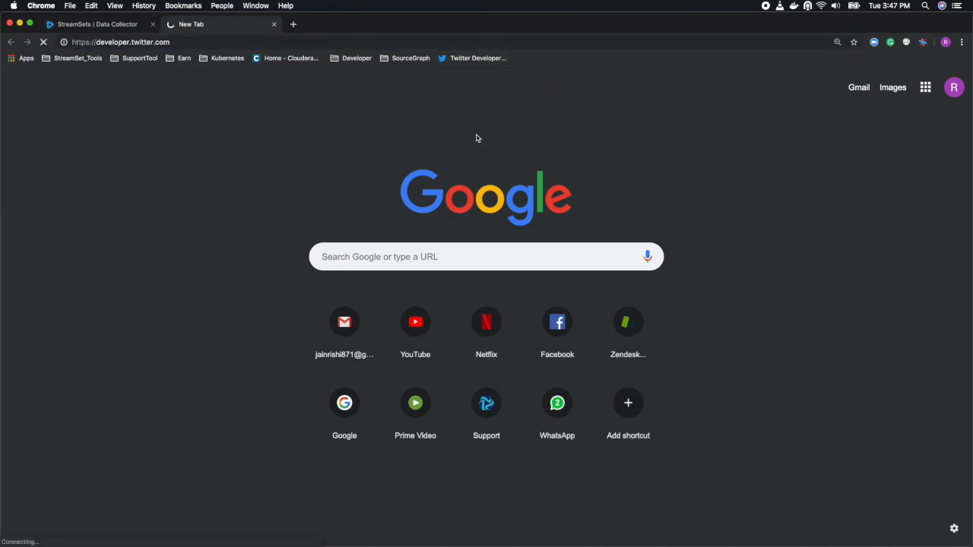
left_click(186, 39)
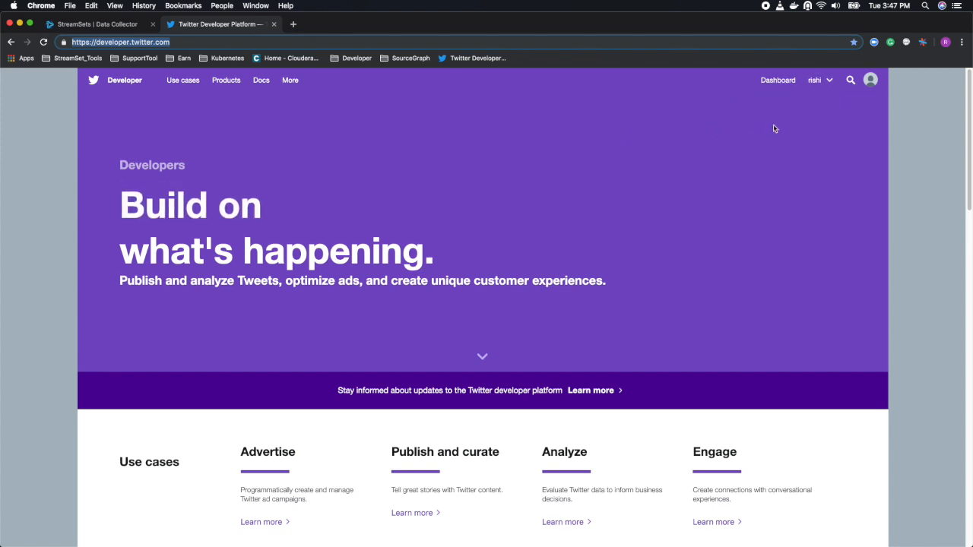
left_click(816, 79)
left_click(829, 175)
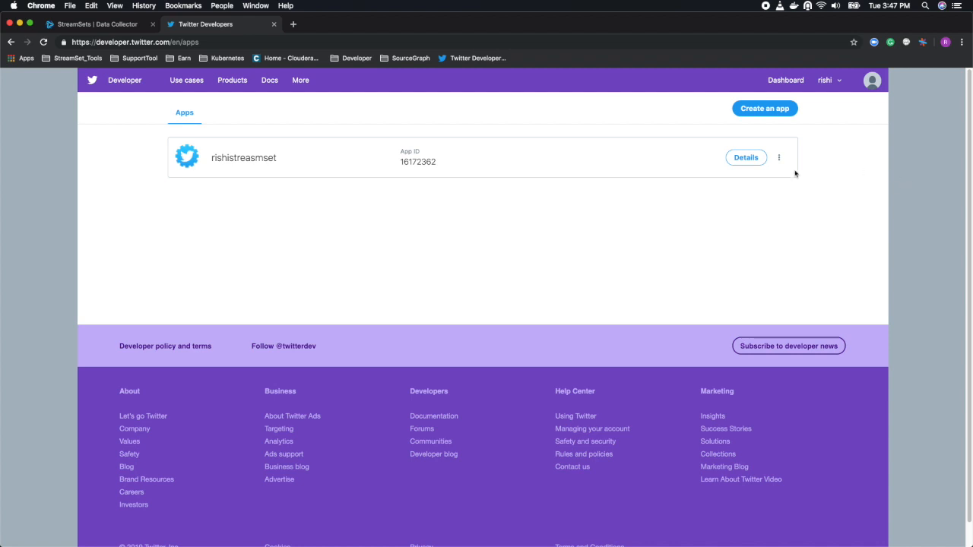
left_click(746, 157)
scroll(255, 380, "down", 10)
scroll(255, 379, "up", 10)
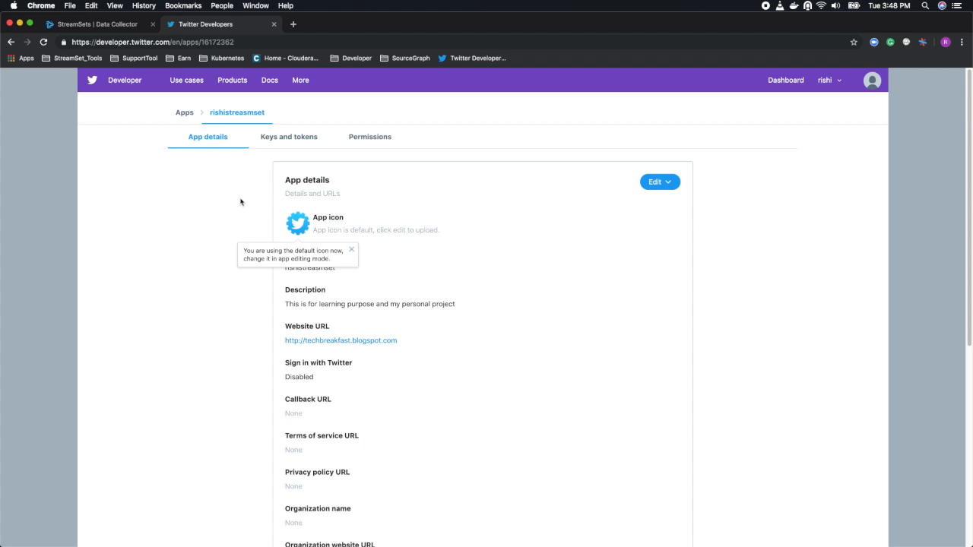
Return to the StreamSets pipeline and set the HTTP Client origin's authentication type to OAuth.
left_click(109, 28)
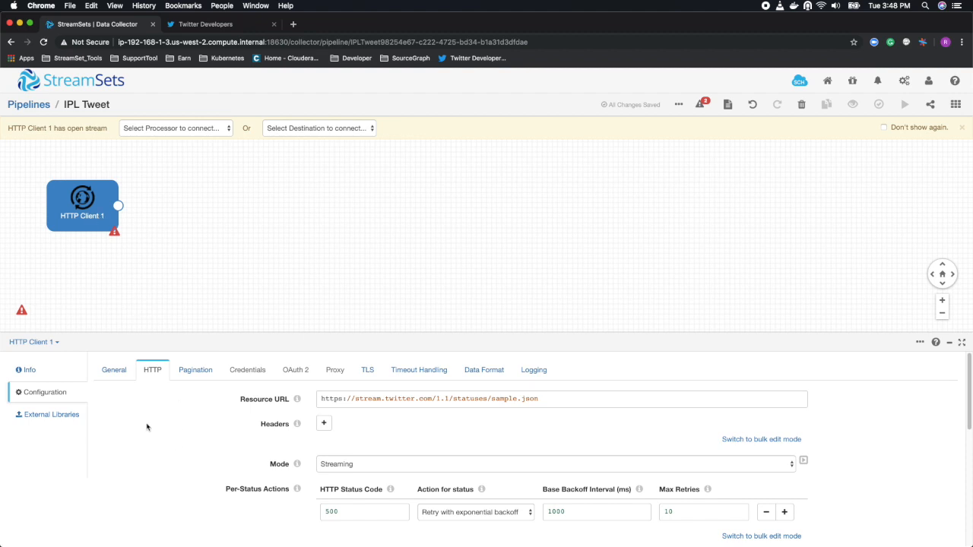
scroll(152, 430, "down", 5)
scroll(155, 433, "up", 5)
scroll(163, 441, "down", 6)
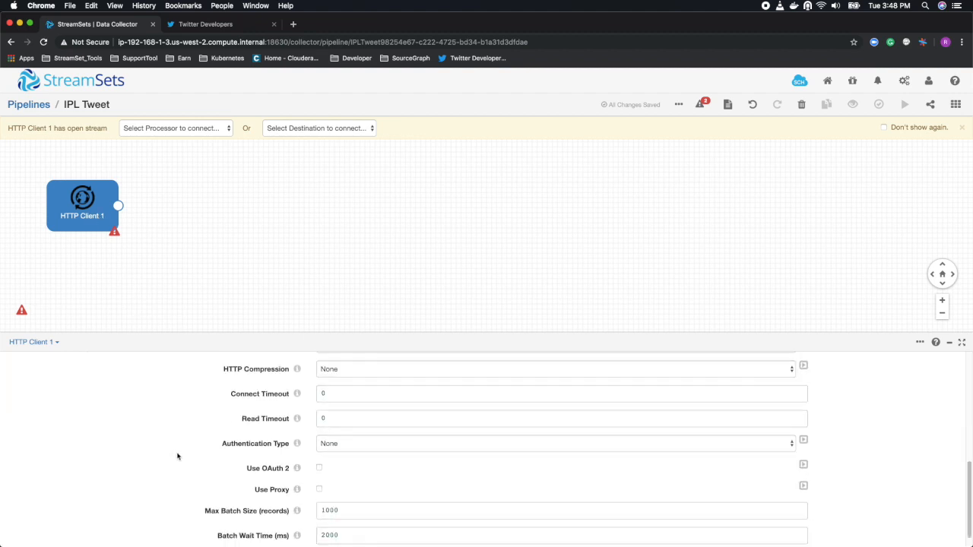
scroll(228, 475, "down", 1)
left_click(386, 430)
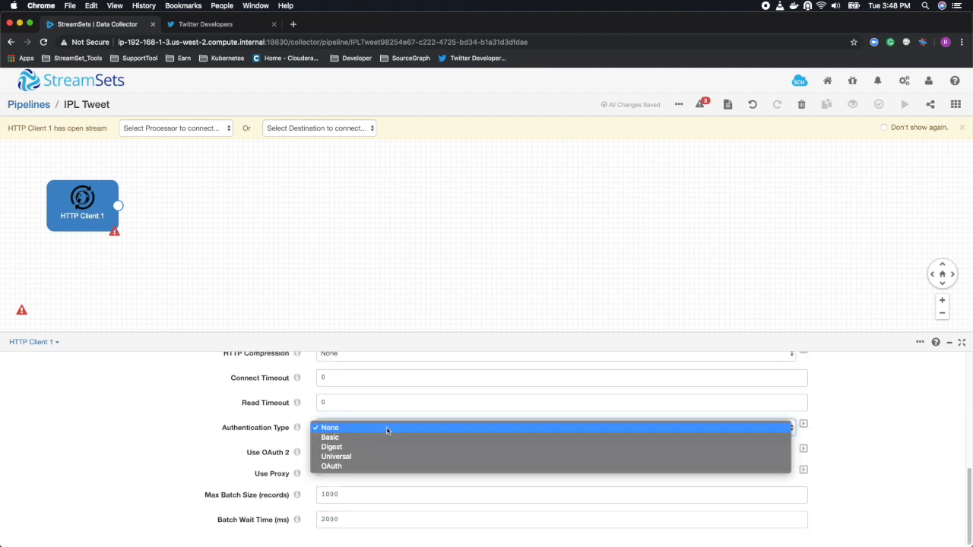
left_click(370, 466)
Examine the HTTP Client origin's credential settings for the consumer key, consumer secret, token and token secret.
scroll(175, 464, "up", 5)
scroll(167, 461, "up", 5)
left_click(253, 371)
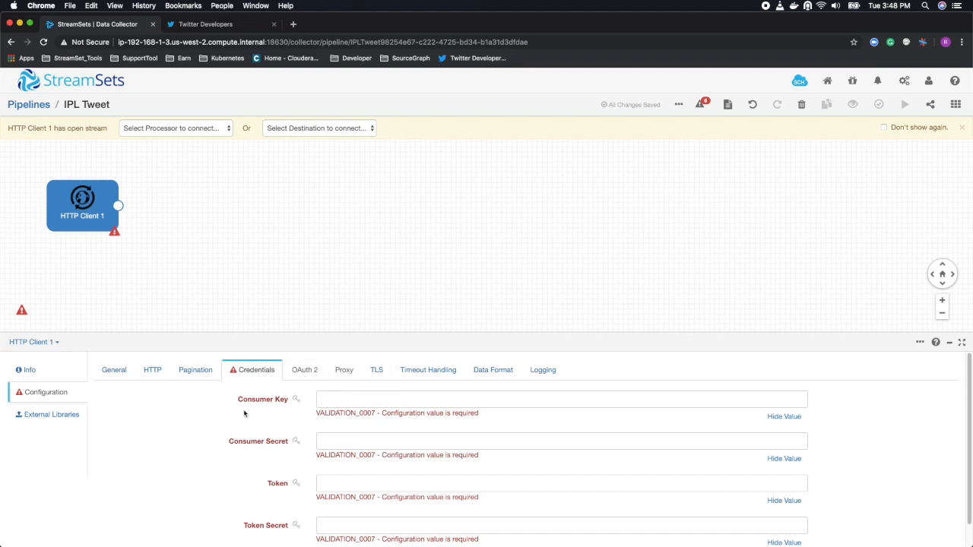
left_click(176, 26)
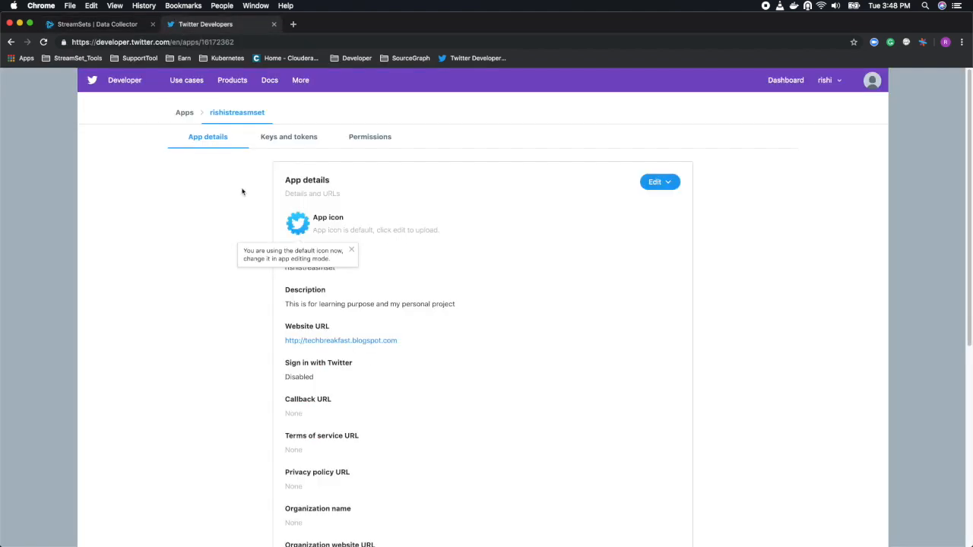
left_click(121, 29)
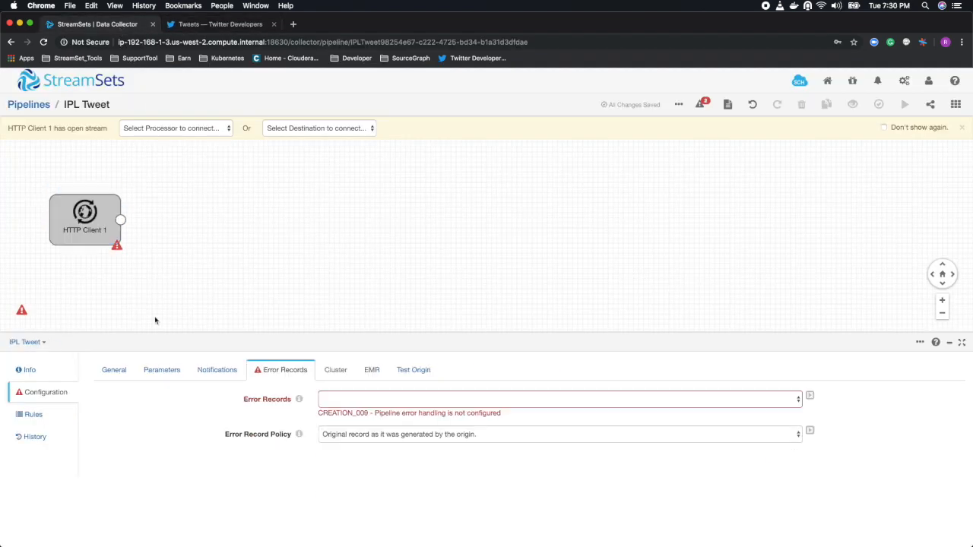
left_click(82, 227)
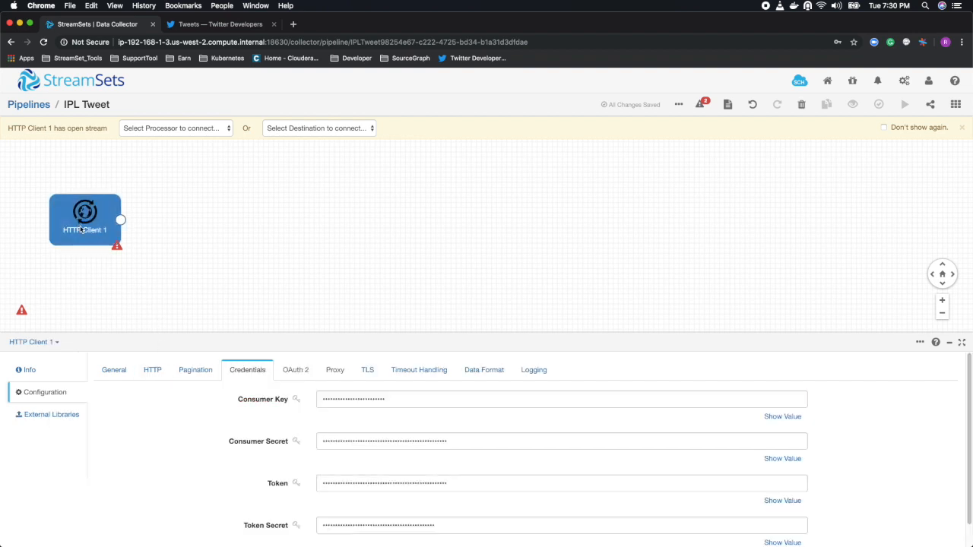
scroll(220, 467, "down", 1)
scroll(220, 467, "up", 1)
Connect a Local FS destination to the HTTP Client origin and set the destination's data format to JSON.
left_click(314, 128)
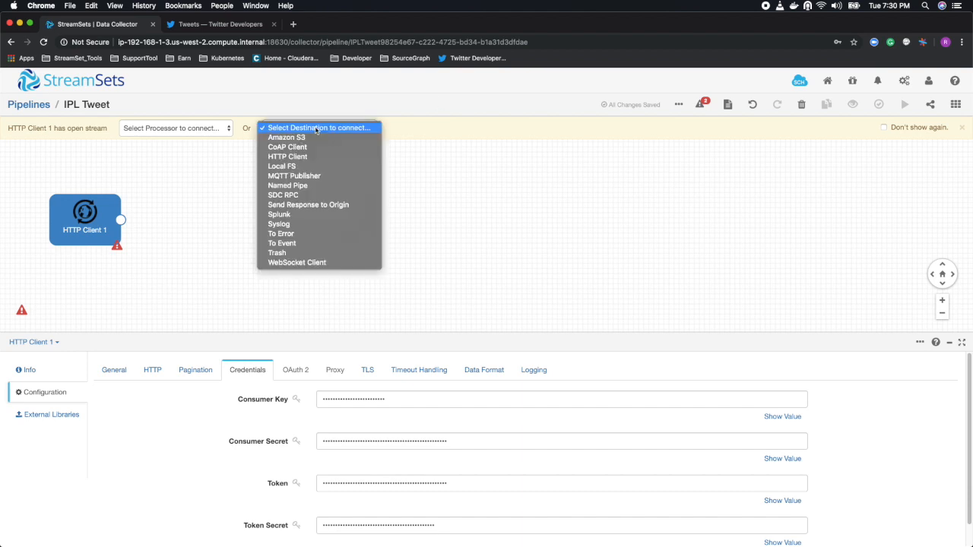
left_click(291, 167)
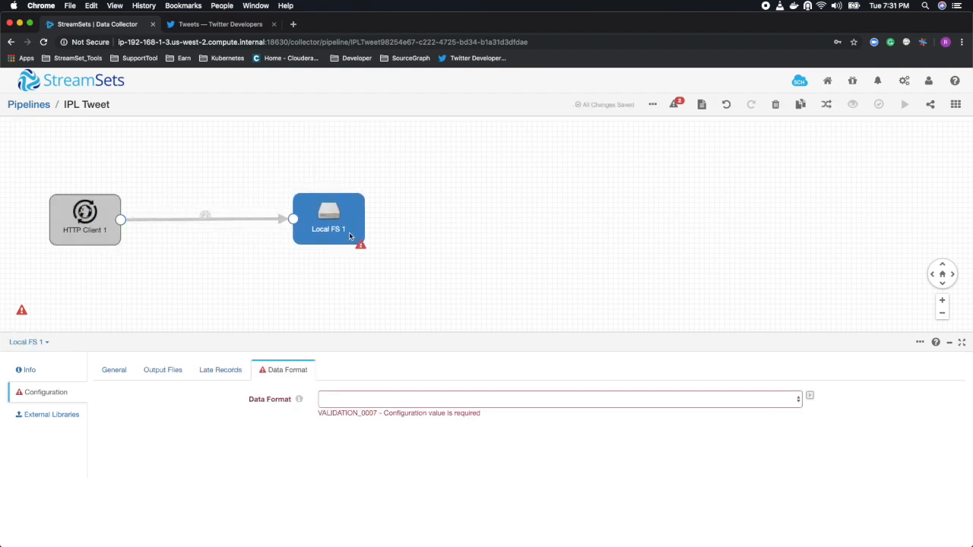
left_click(95, 230)
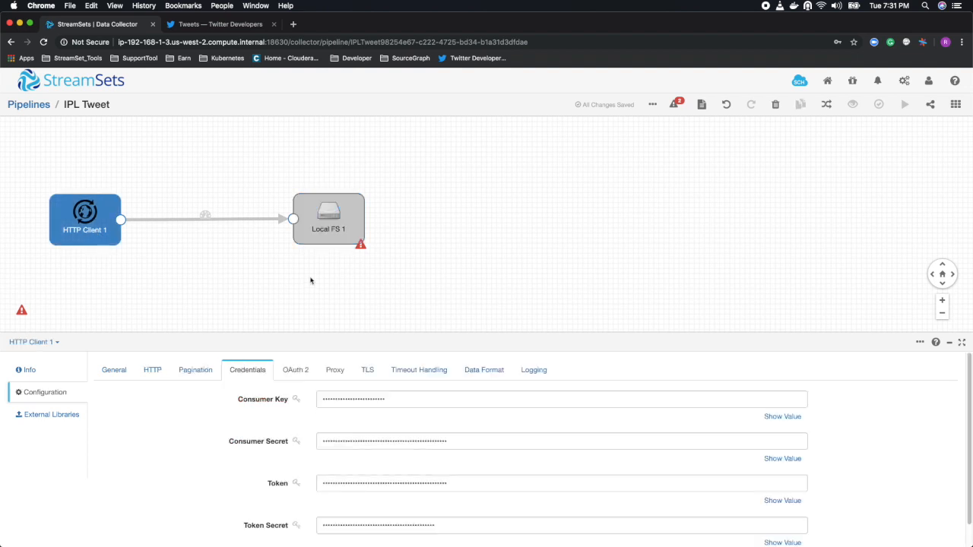
left_click(479, 371)
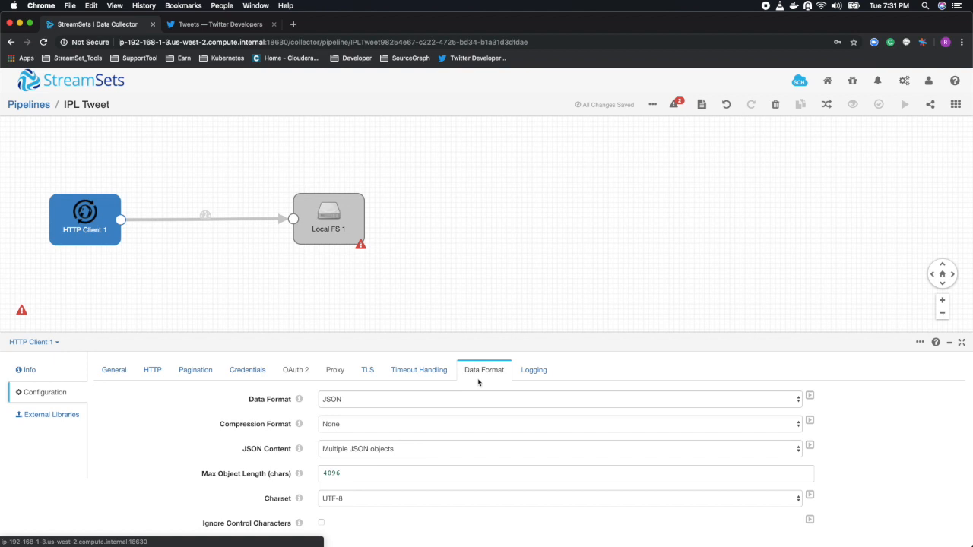
left_click(345, 228)
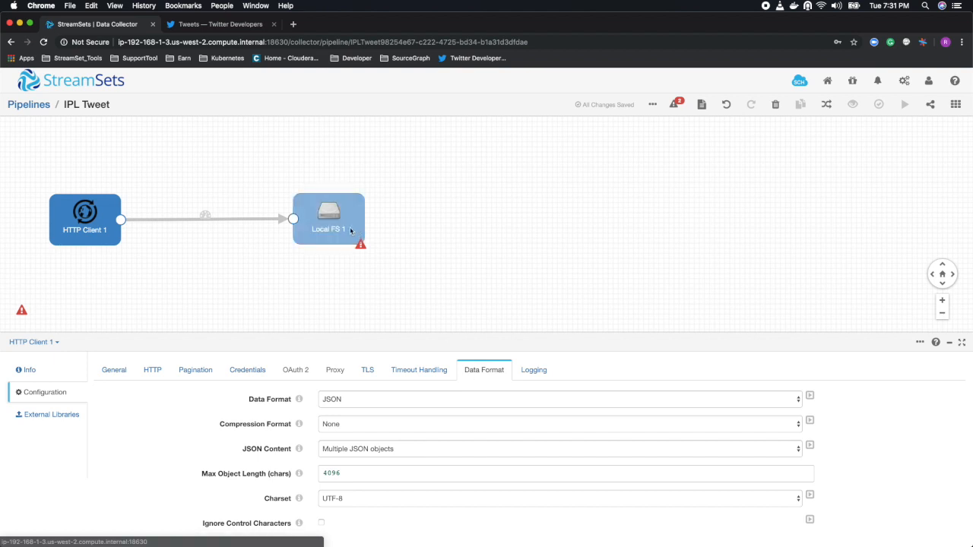
left_click(368, 401)
left_click(365, 439)
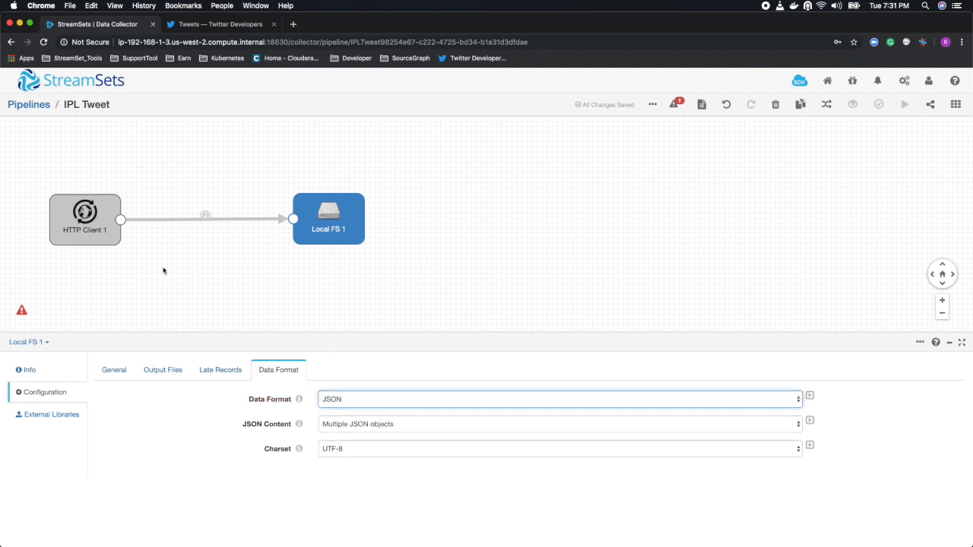
left_click(448, 400)
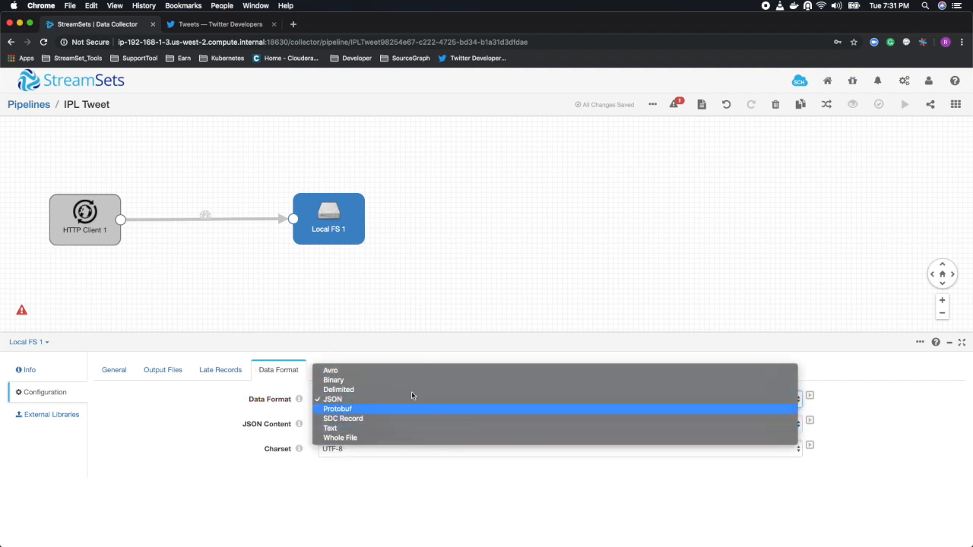
left_click(403, 253)
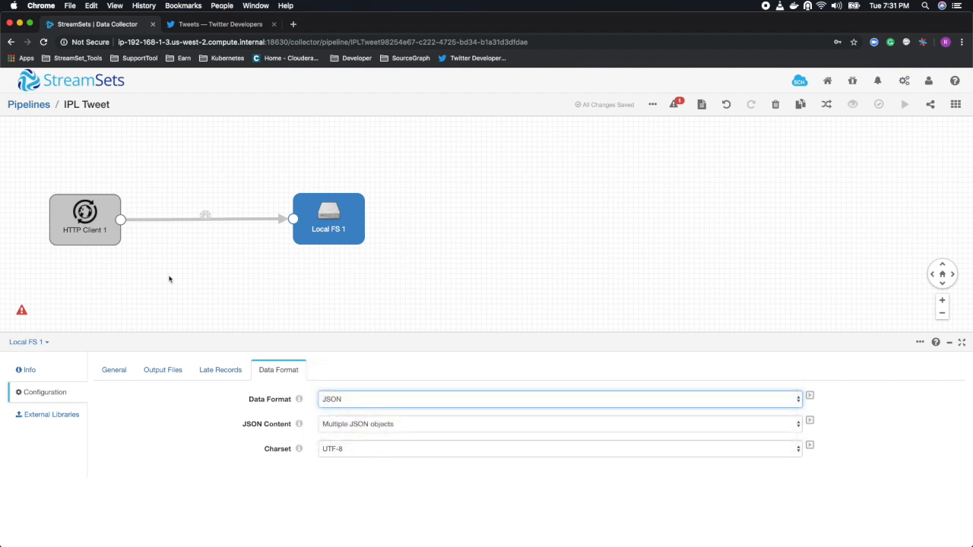
Review the HTTP Client origin's resource URL for the Twitter stream that filters on the ipl hashtag.
left_click(106, 238)
left_click(156, 370)
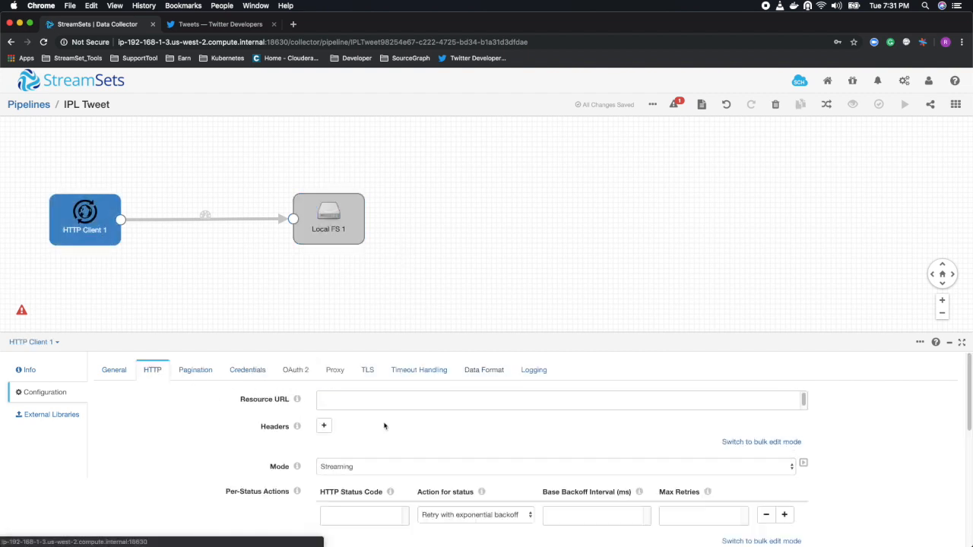
left_click_drag(617, 402, 447, 392)
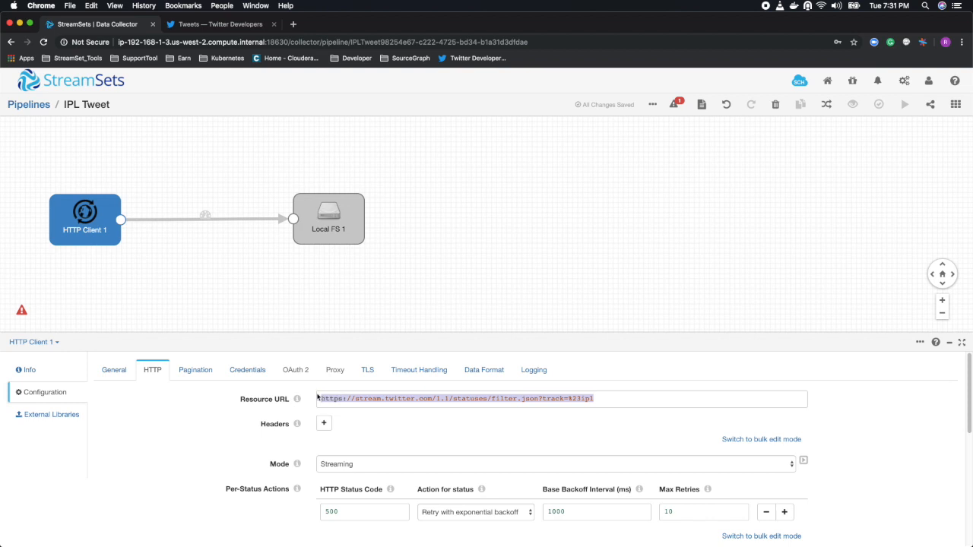
left_click(611, 400)
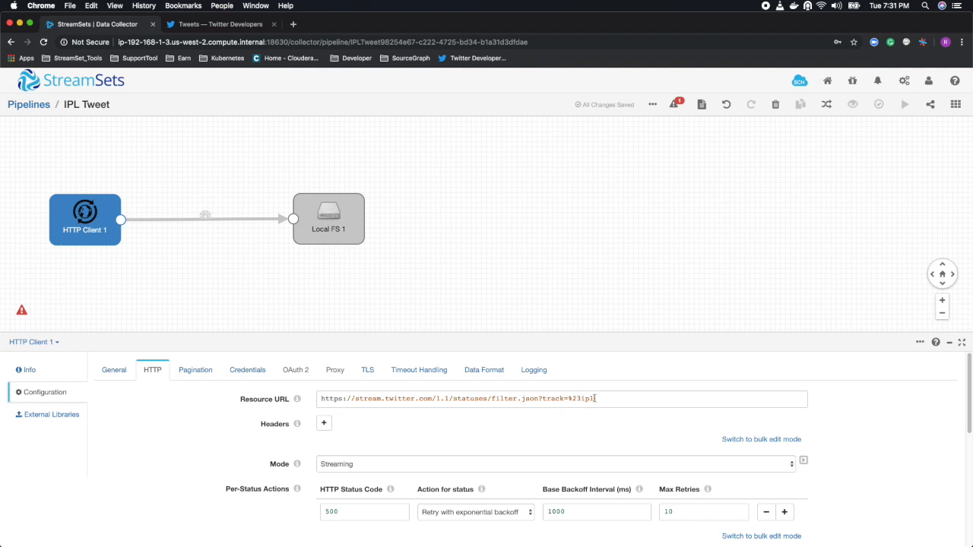
left_click_drag(601, 399, 302, 389)
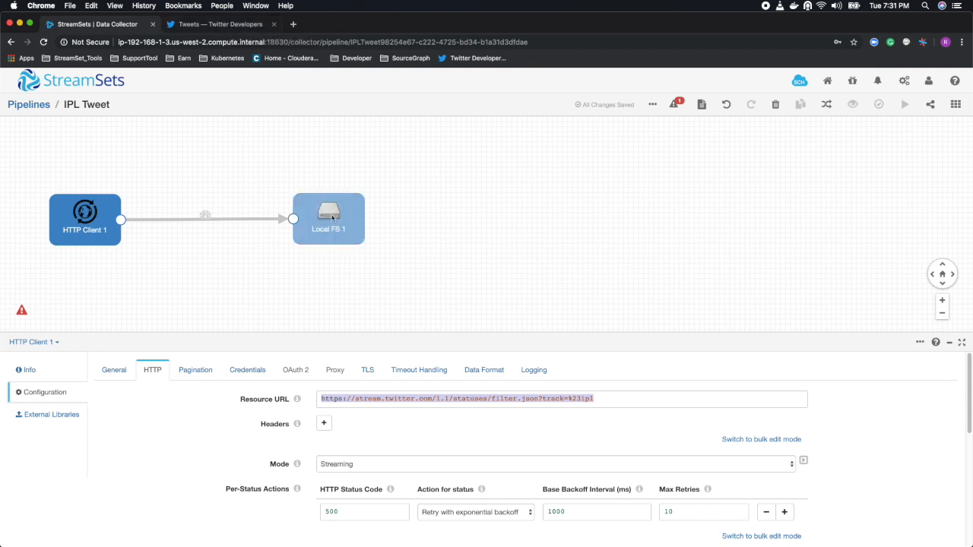
Set the pipeline's error records to Discard (Library: Basic) and move the Local FS stage slightly farther from the HTTP Client origin.
left_click(22, 310)
left_click(394, 399)
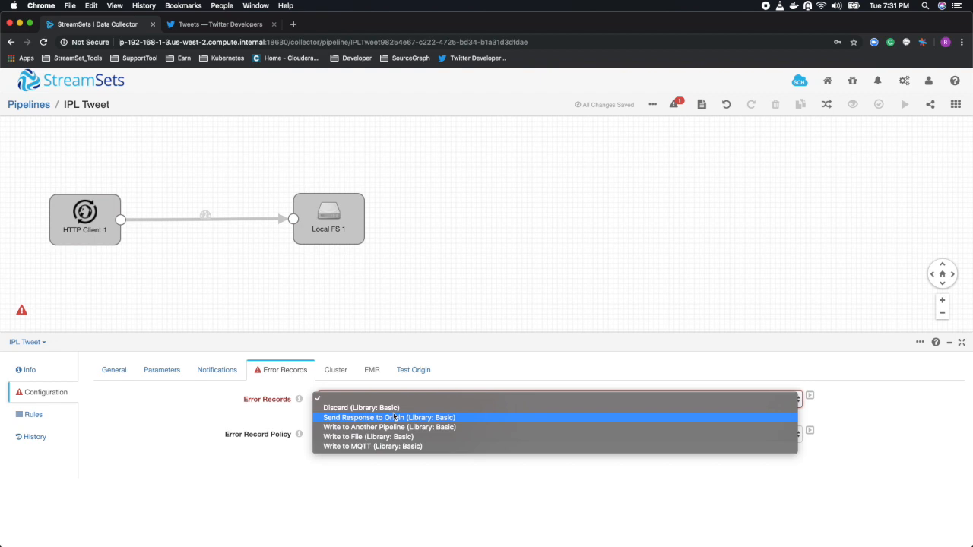
left_click(361, 407)
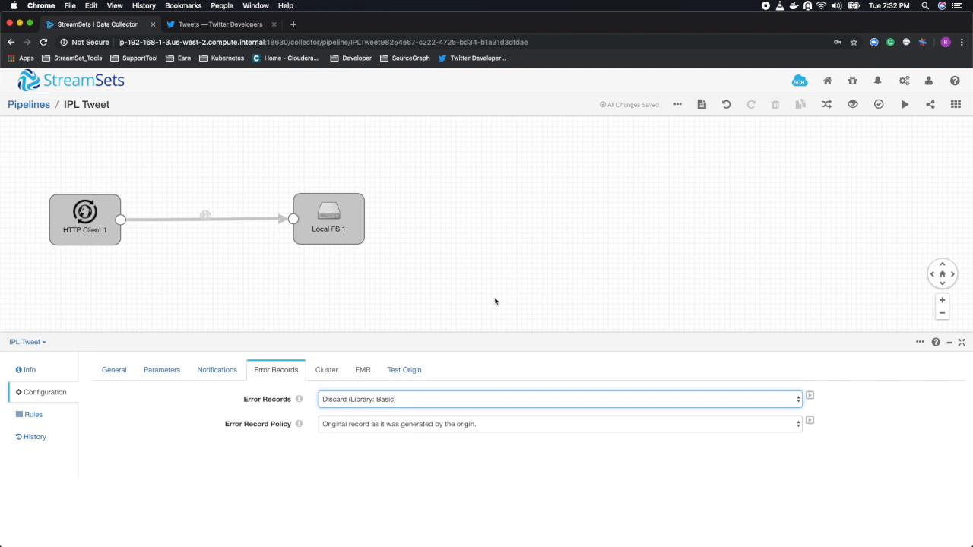
left_click_drag(346, 213, 388, 227)
left_click(553, 225)
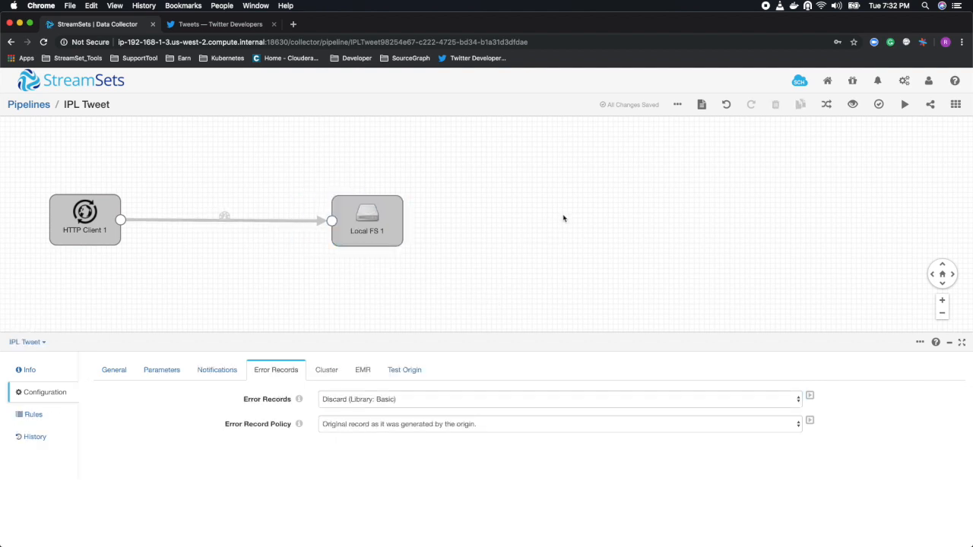
Try to preview the pipeline from the configured origin with Show Record/Field Header enabled, and dismiss the resulting message.
left_click(853, 105)
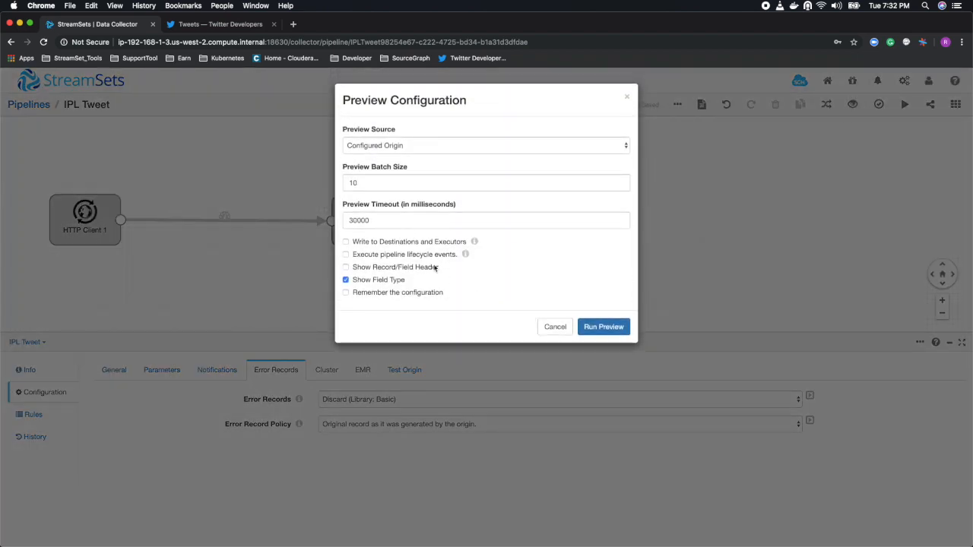
left_click(346, 267)
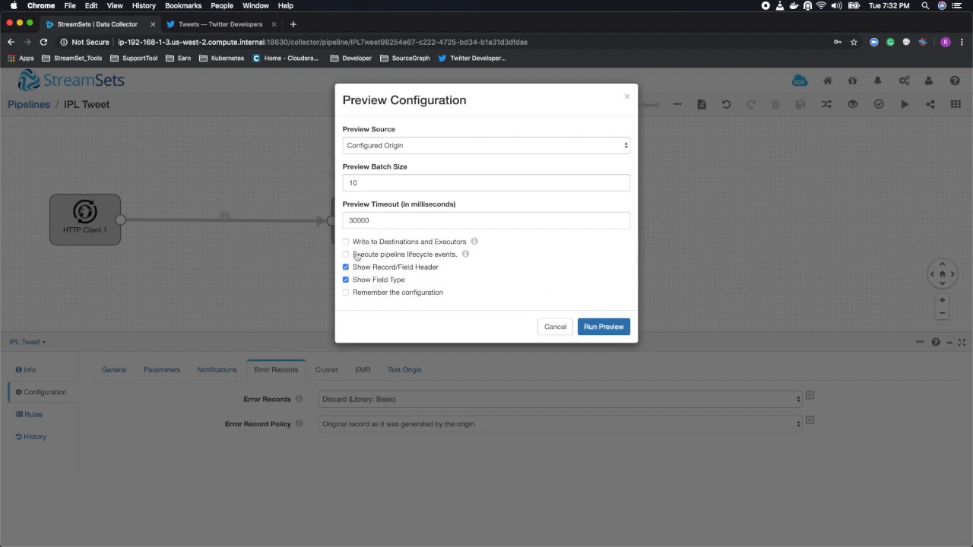
left_click(620, 326)
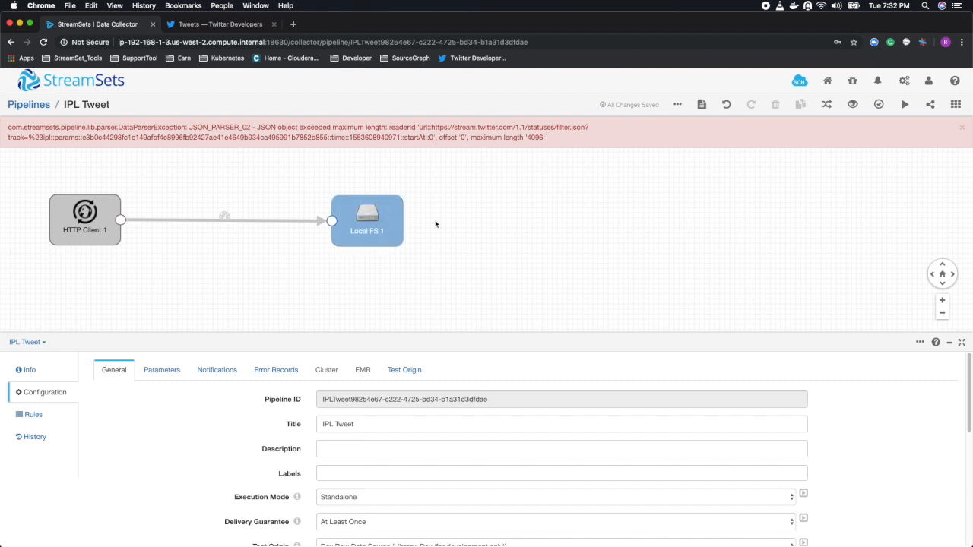
left_click(961, 130)
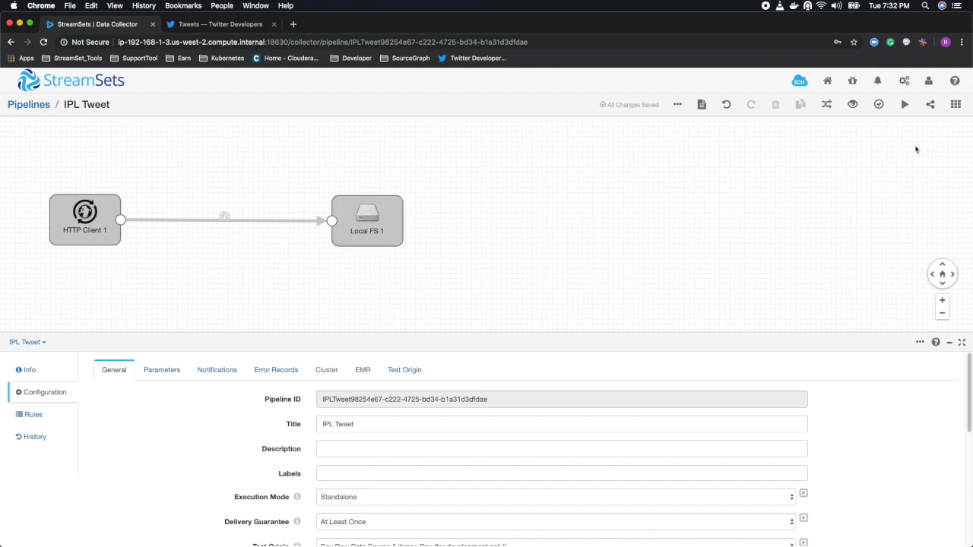
Set the maximum object length in the HTTP Client origin's JSON data format settings to 160000 characters.
left_click(111, 240)
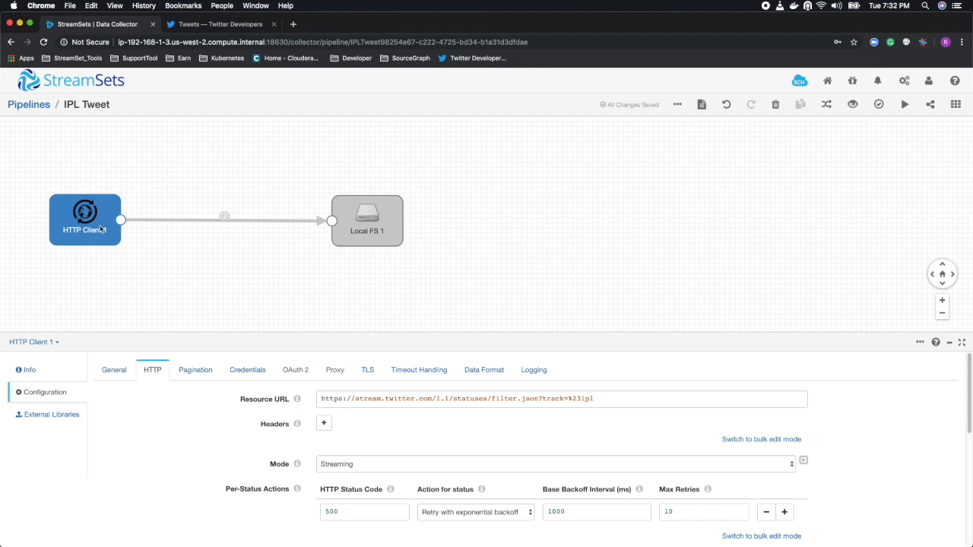
scroll(257, 486, "down", 2)
scroll(255, 485, "down", 7)
scroll(255, 485, "up", 8)
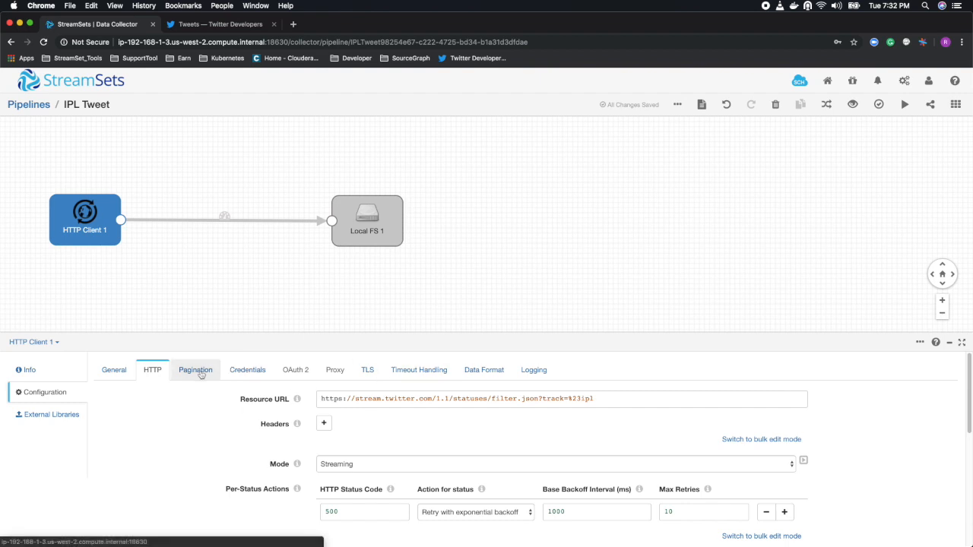
scroll(241, 423, "down", 1)
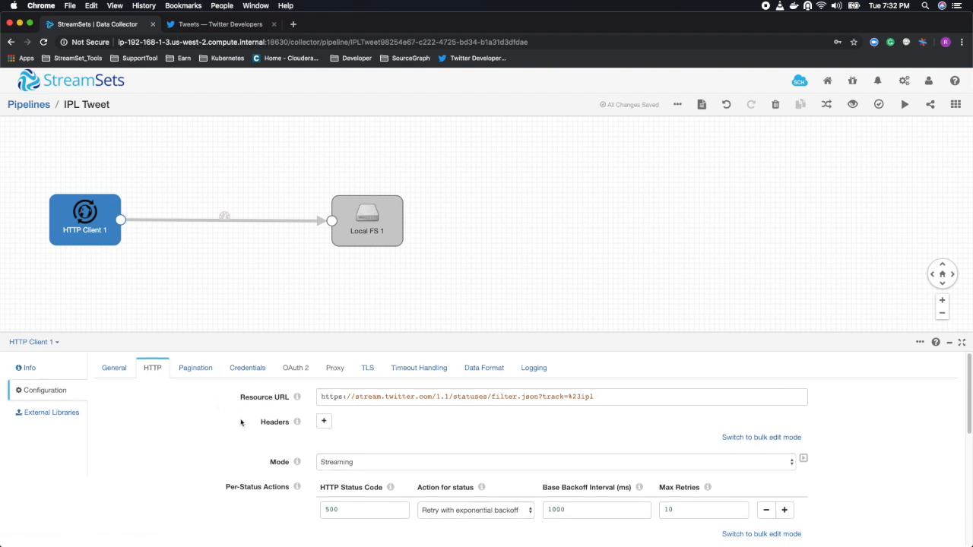
left_click(484, 368)
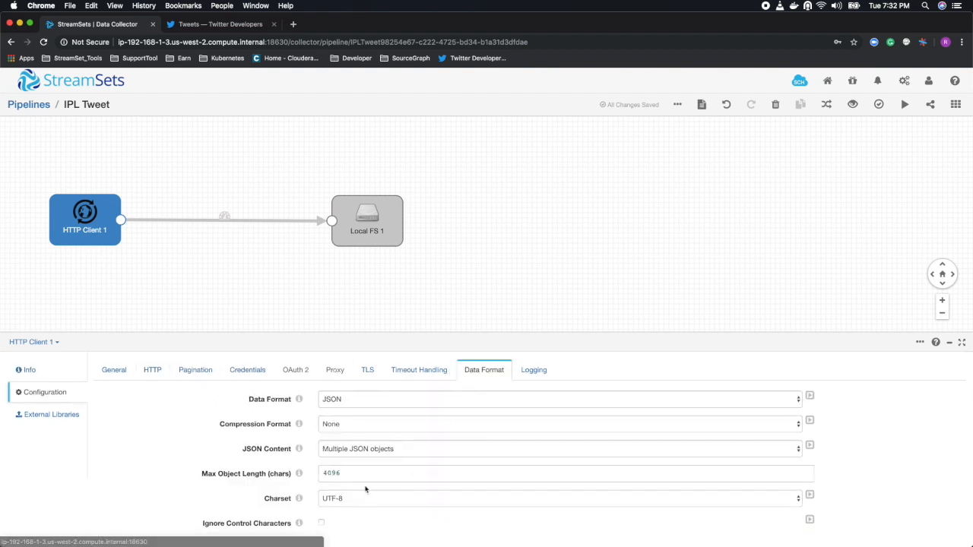
left_click_drag(361, 472, 323, 469)
left_click(370, 470)
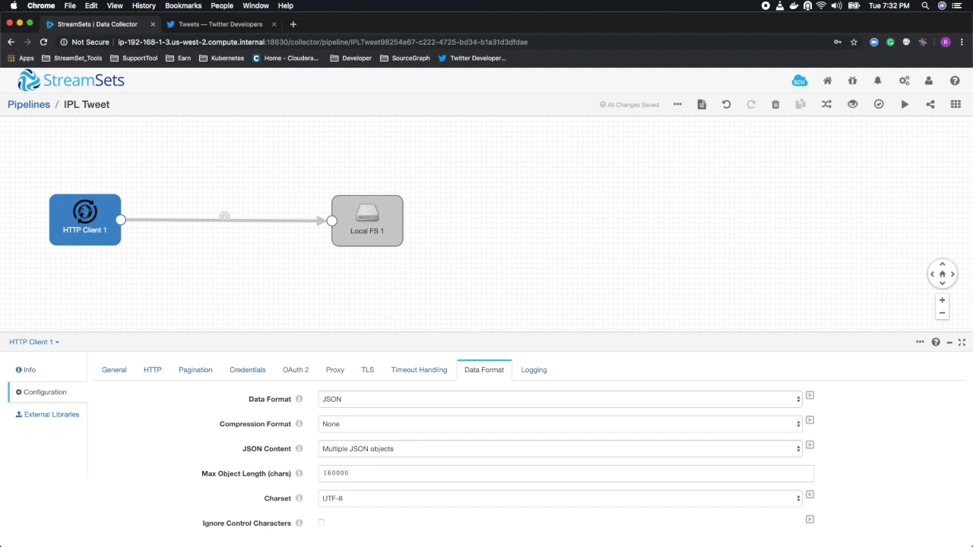
left_click_drag(479, 313, 478, 311)
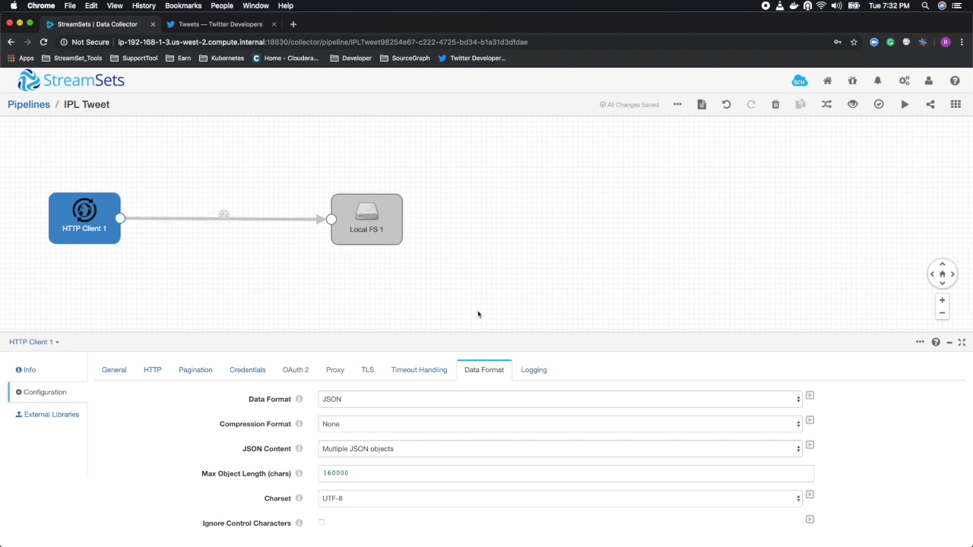
Run the pipeline preview with the current options, examine the fields of the HTTP Client's first output record, and close the preview.
left_click(853, 104)
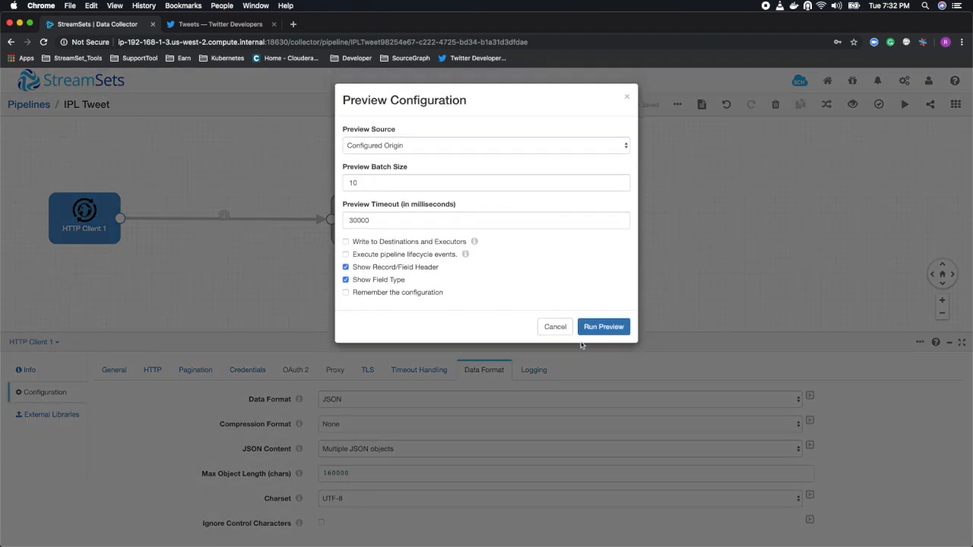
left_click(599, 327)
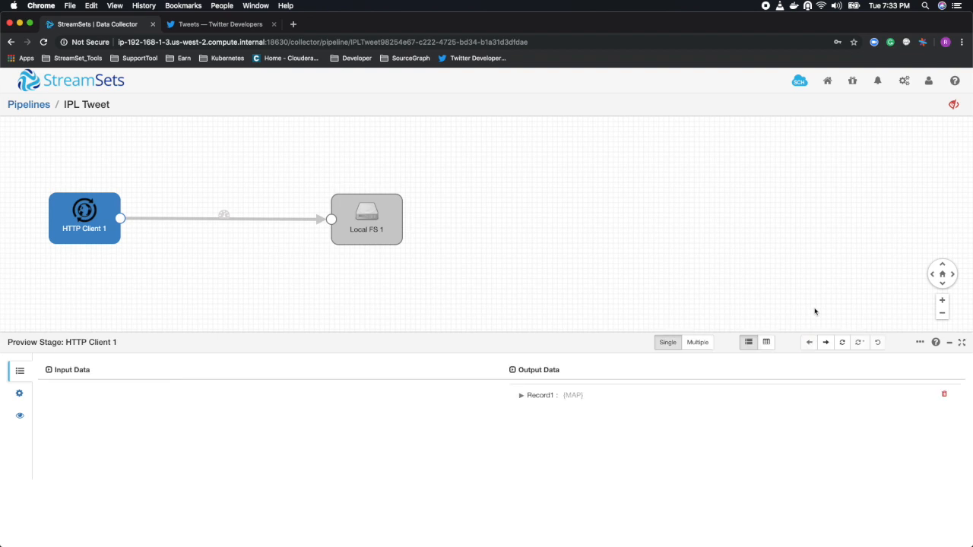
left_click(520, 398)
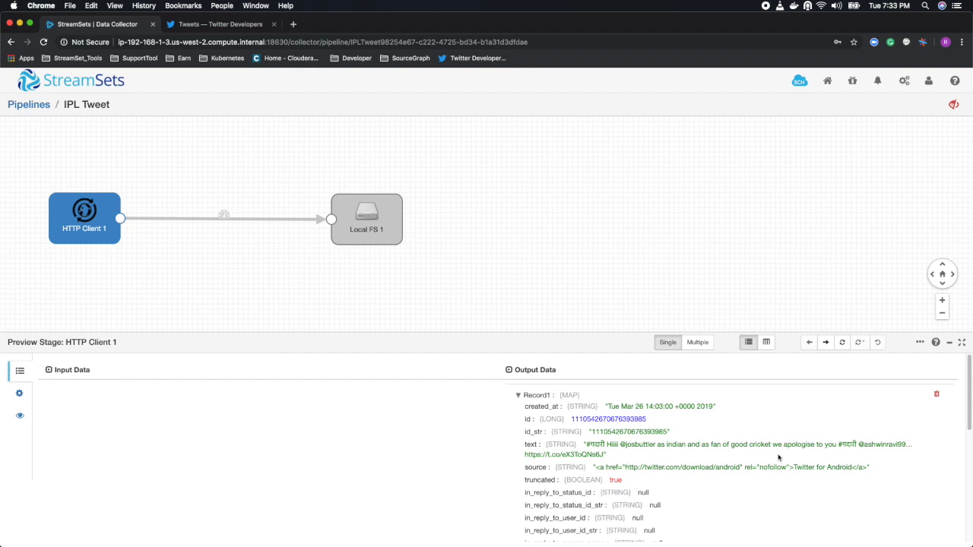
scroll(667, 465, "down", 1)
scroll(667, 467, "down", 1)
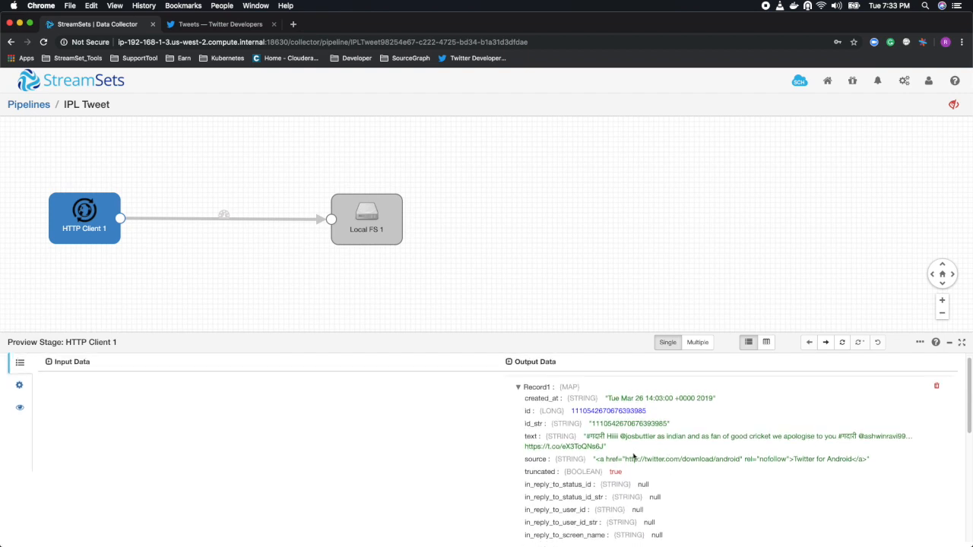
scroll(585, 447, "up", 1)
scroll(585, 448, "down", 3)
scroll(586, 450, "up", 4)
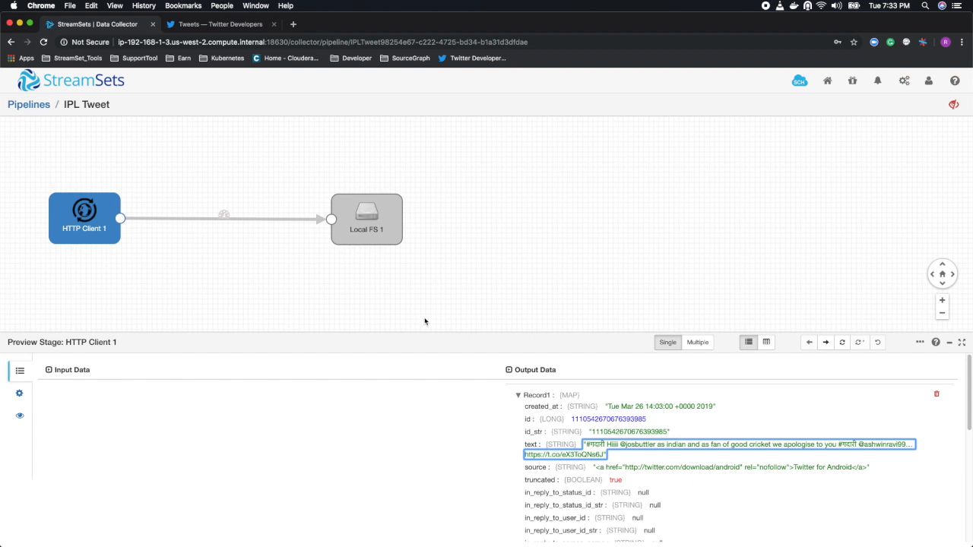
left_click(518, 395)
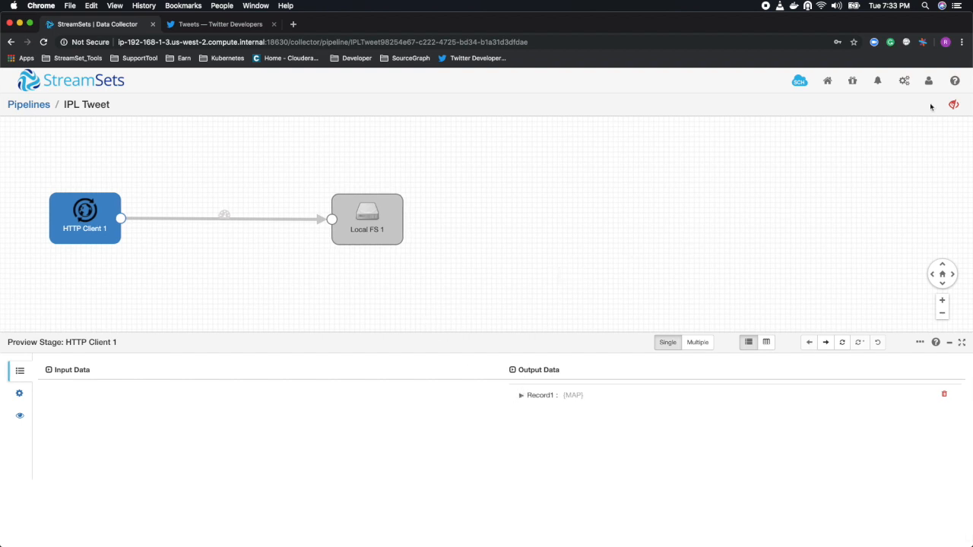
left_click(954, 104)
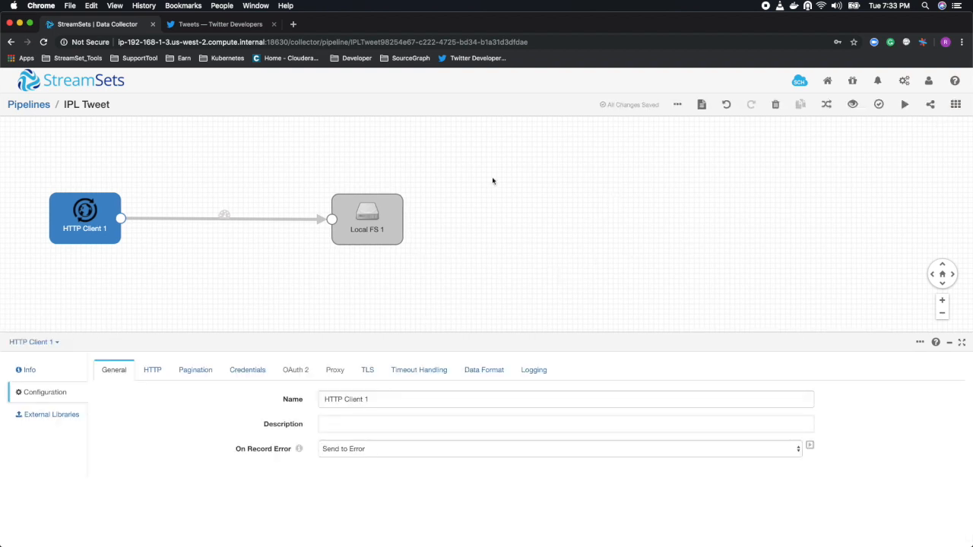
Start the IPL Tweet pipeline and examine its record counts, throughput charts and runtime statistics in the monitoring summary.
left_click(905, 104)
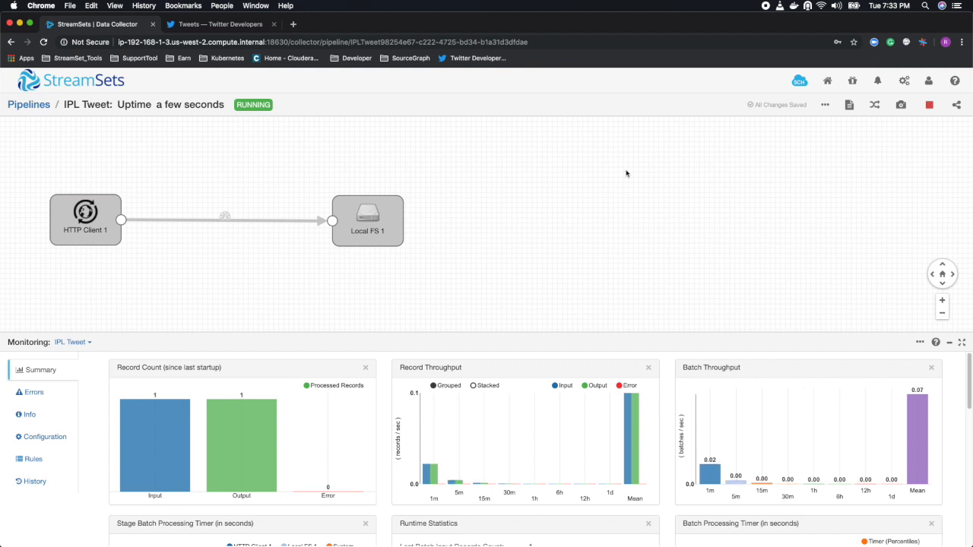
scroll(501, 447, "down", 3)
scroll(500, 447, "up", 3)
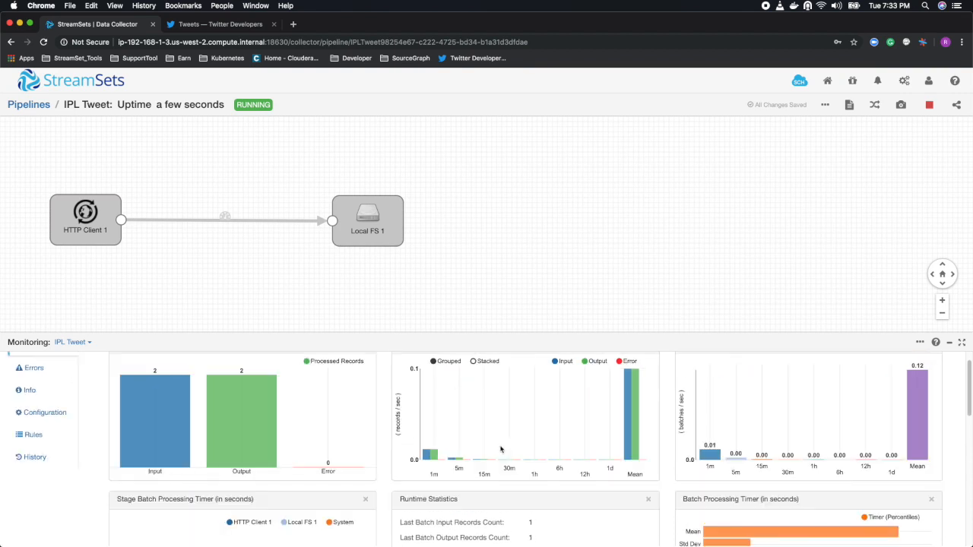
scroll(500, 450, "down", 1)
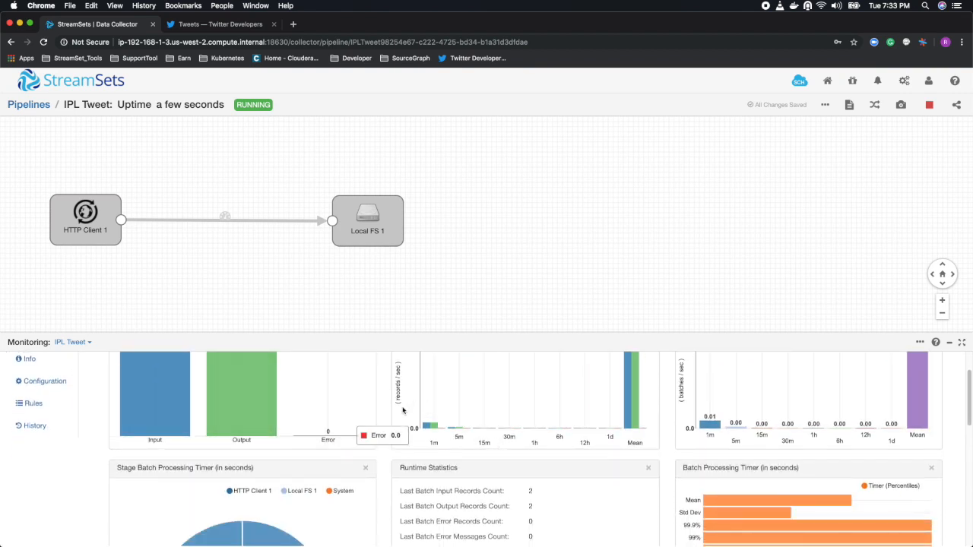
scroll(430, 479, "up", 2)
scroll(431, 479, "down", 1)
mouse_move(154, 445)
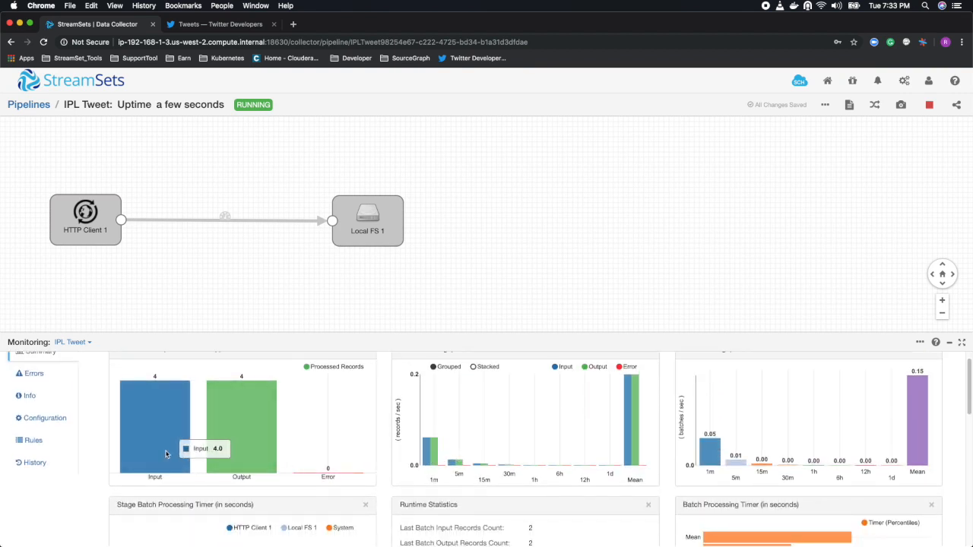
mouse_move(245, 449)
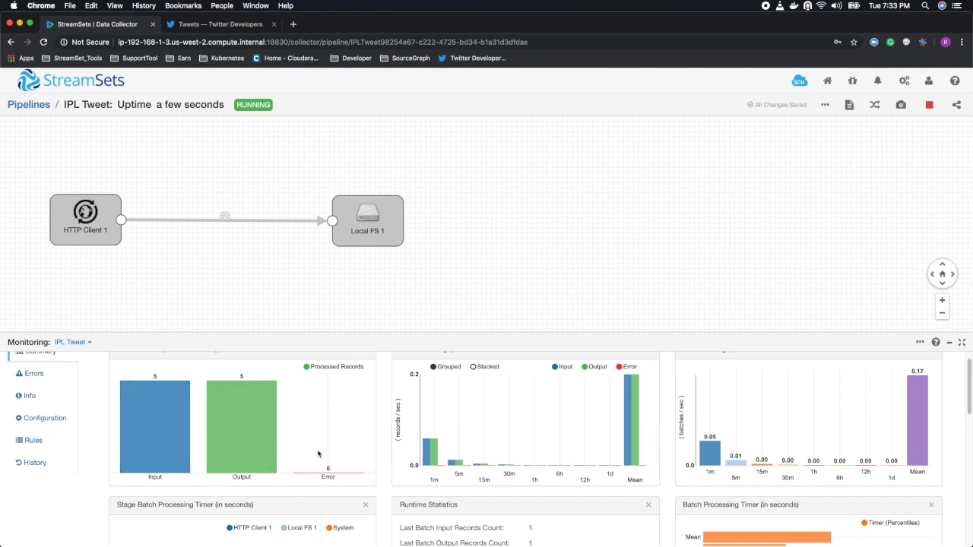
scroll(354, 464, "down", 7)
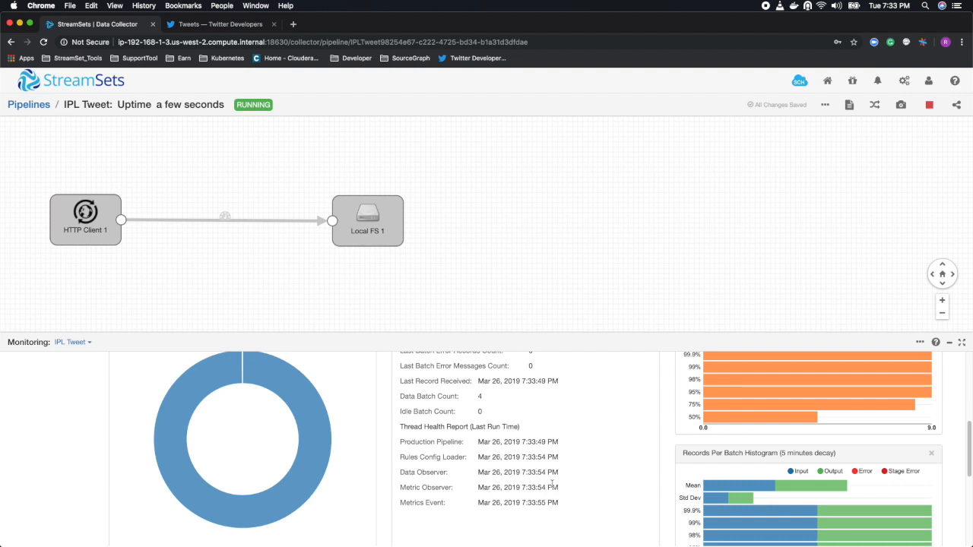
scroll(553, 488, "down", 3)
scroll(553, 491, "up", 10)
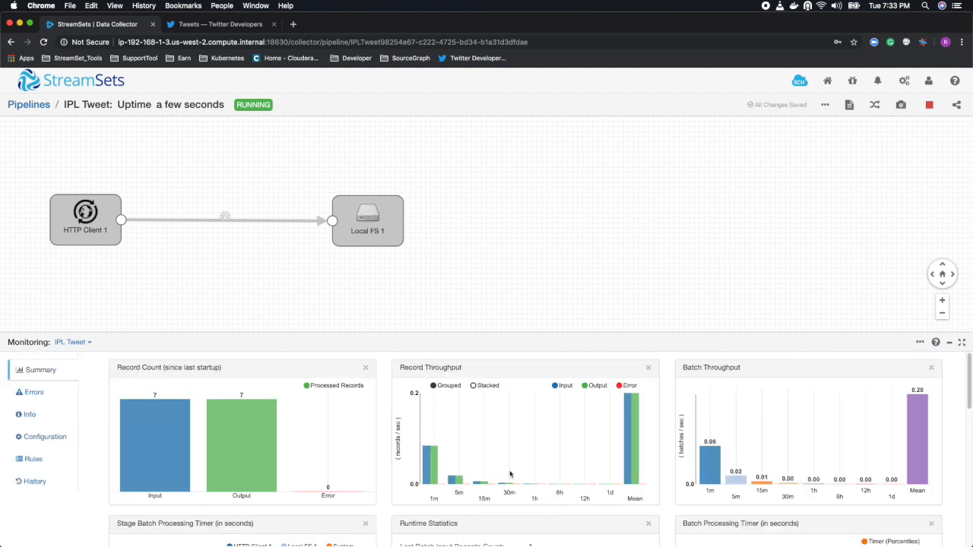
scroll(460, 464, "down", 5)
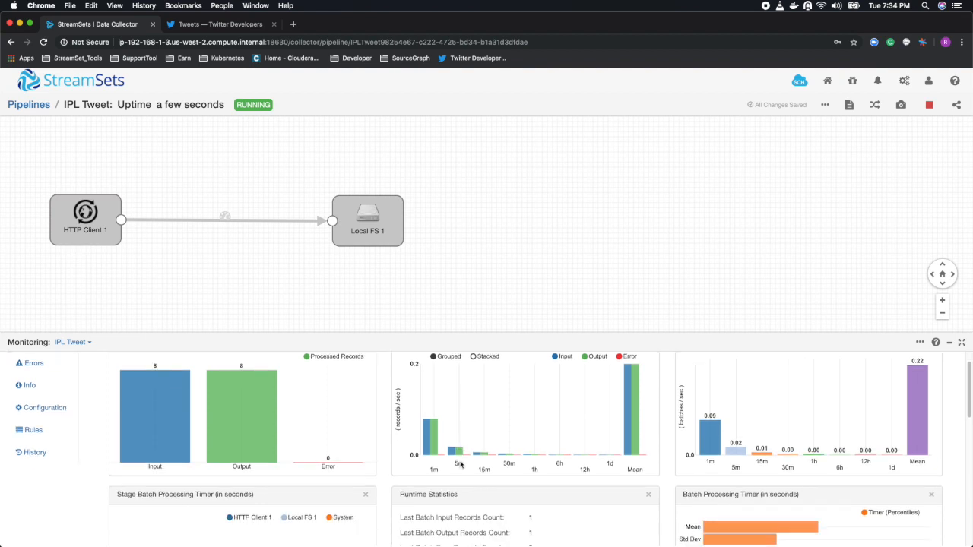
scroll(460, 467, "down", 3)
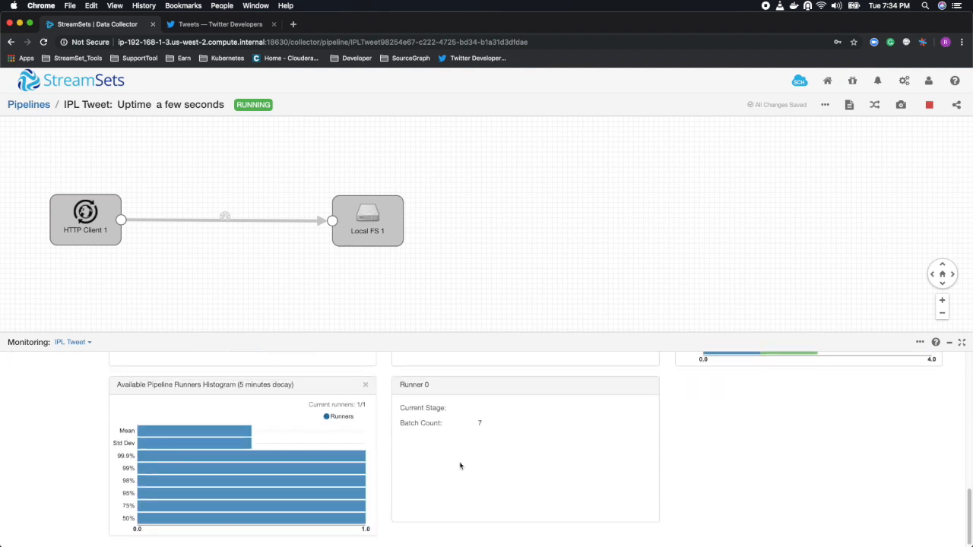
scroll(460, 466, "up", 10)
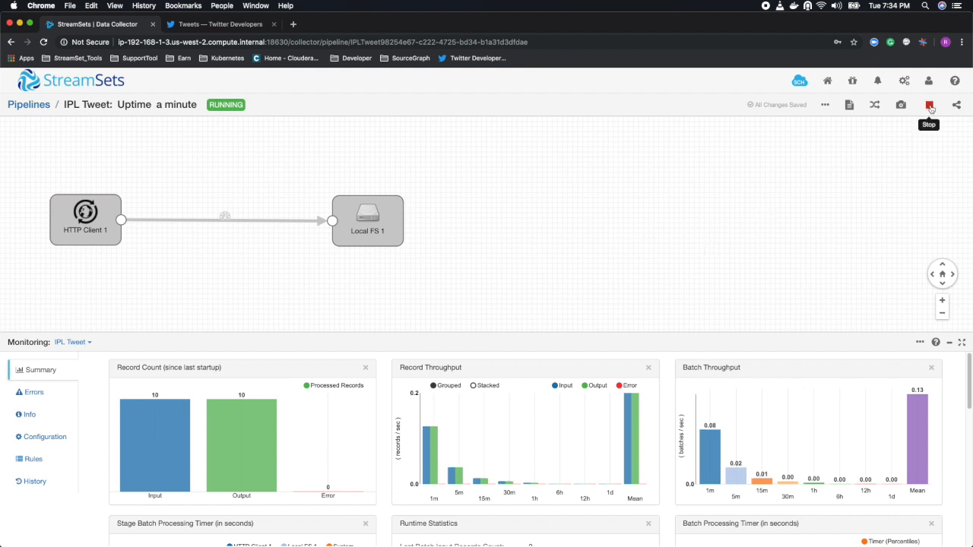
Stop the running IPL Tweet pipeline and confirm the stop request.
left_click(930, 106)
left_click(616, 171)
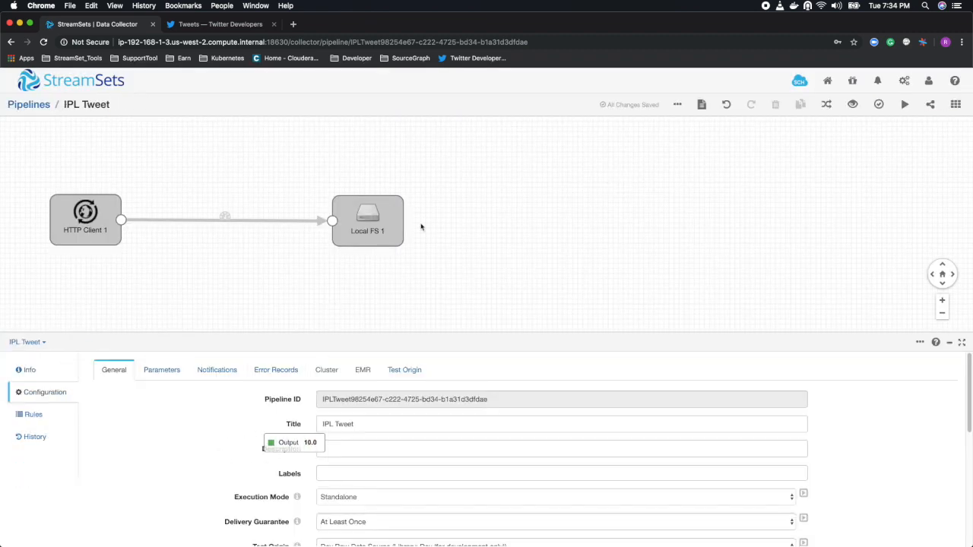
Examine the directory template in the output file settings of the Local FS 1 destination.
left_click(377, 237)
left_click(161, 370)
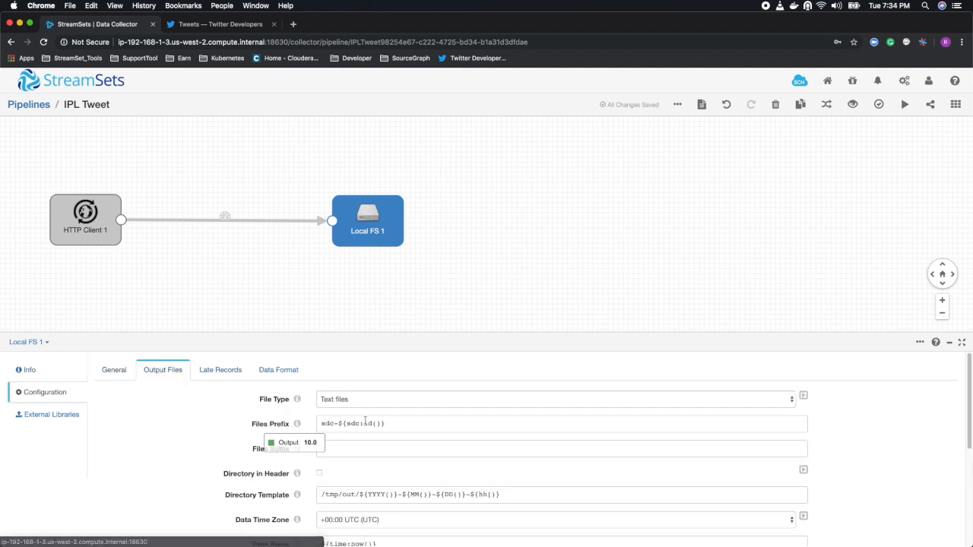
left_click_drag(505, 494, 320, 494)
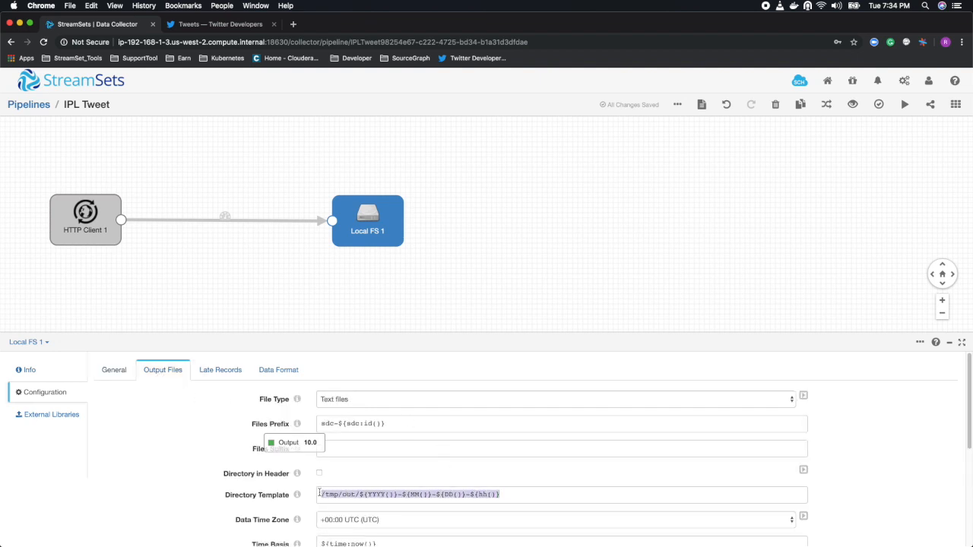
left_click(520, 495)
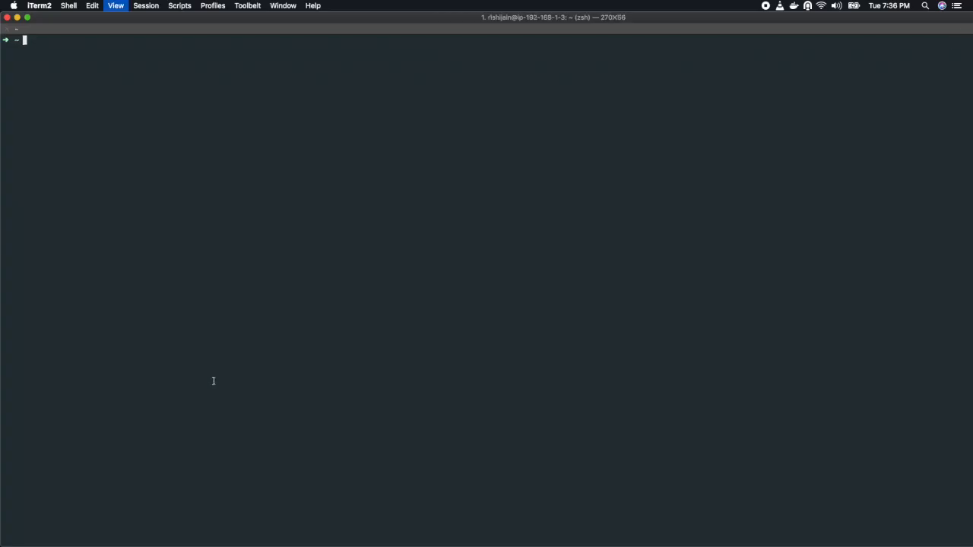
Switch to the iTerm2 terminal, enlarge its text, change to the /tmp/out directory and list its contents with ll.
key("Return")
key("super+plus")
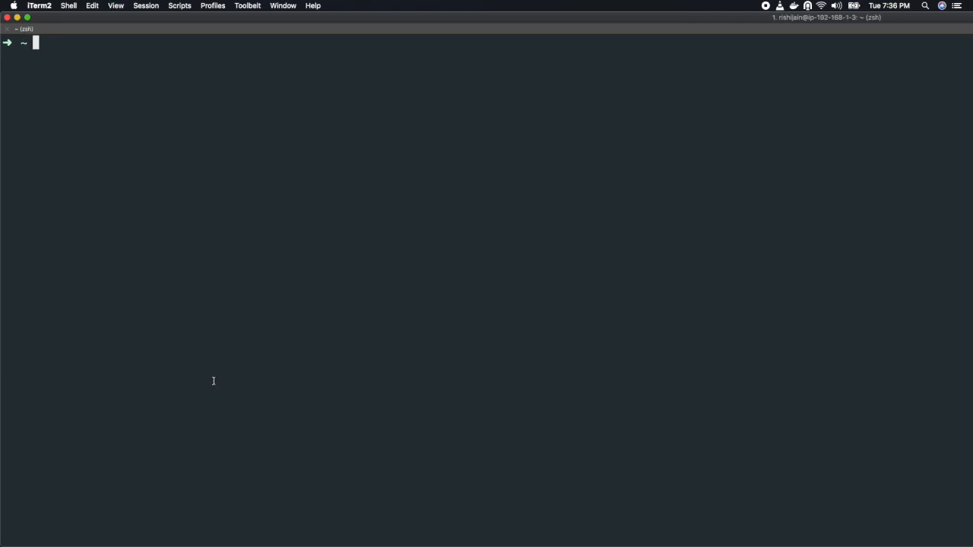
type("cd /tmp/out/")
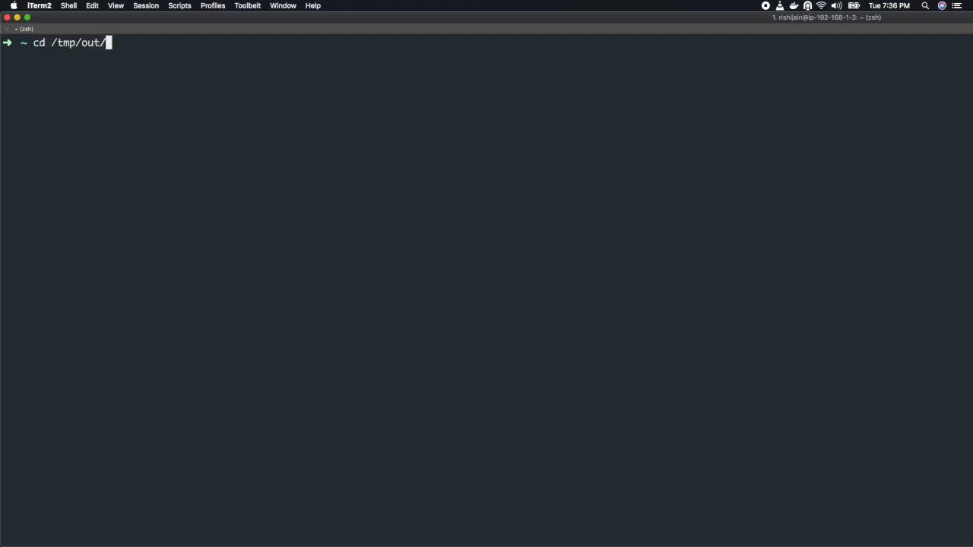
key("Return")
type("ll")
key("Return")
type("cd")
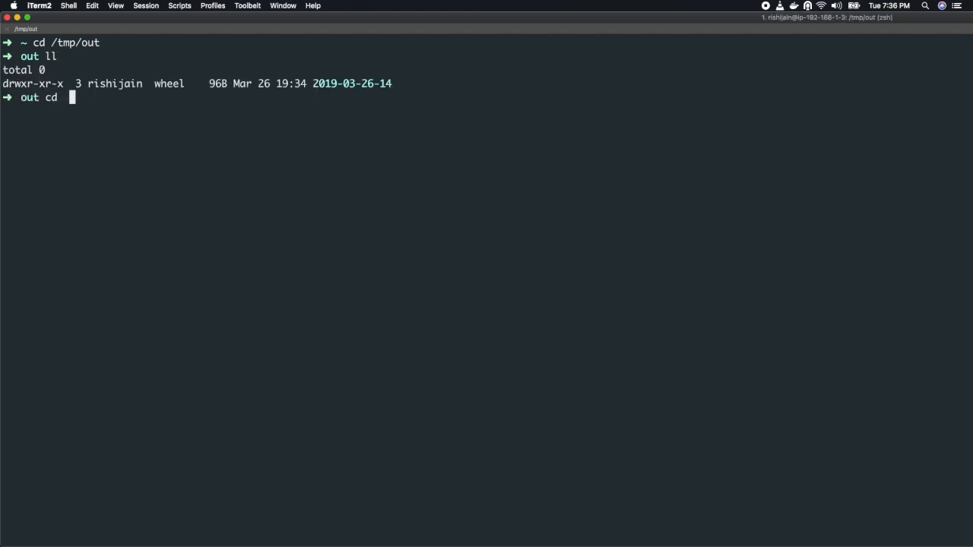
key("Tab")
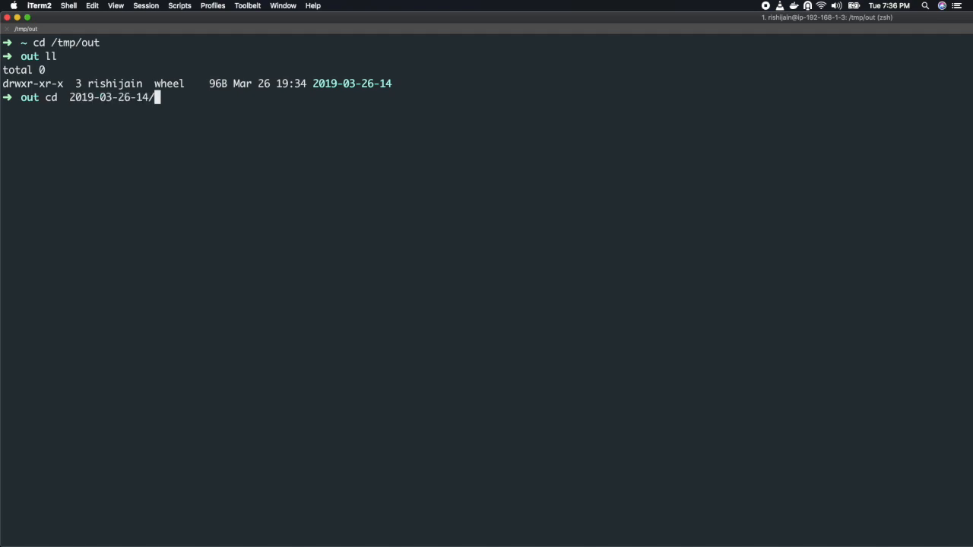
key("Return")
type("ll")
key("Return")
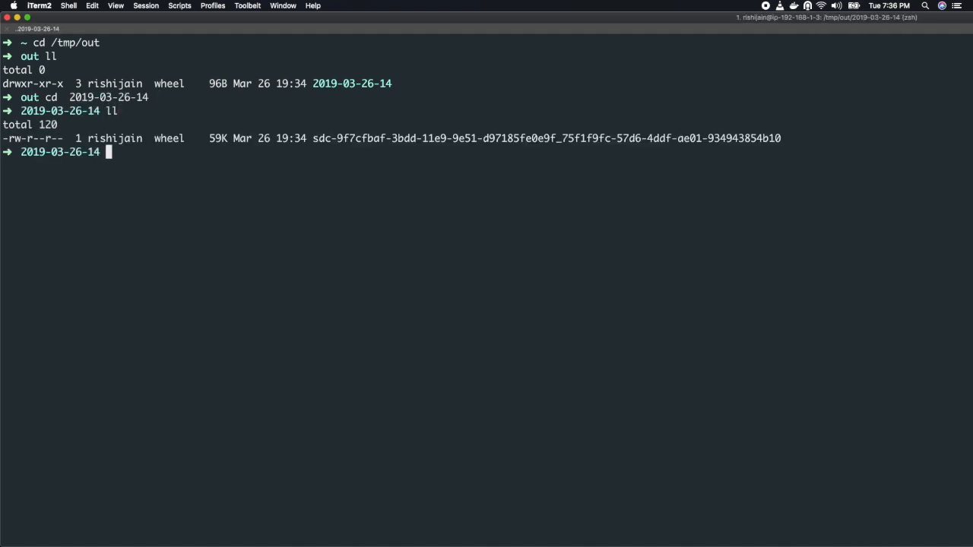
Open the output file starting with sdc in vi and examine its JSON tweet records down to the last one.
type("vi sd")
key("Tab")
key("Return")
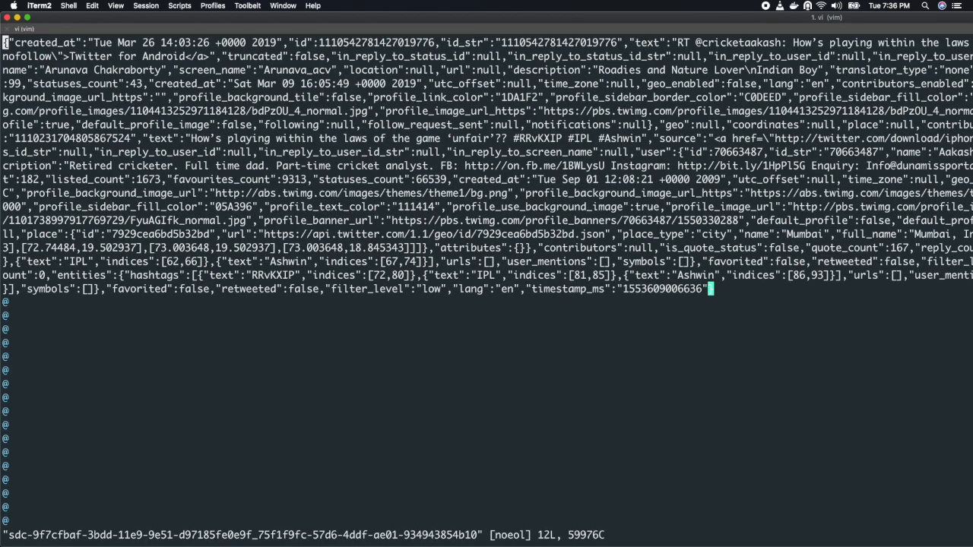
key("Down")
key("Down")
key("Down")
key("Down")
key("Down")
key("Down")
key("Down")
key("Down")
key("Down")
key("Down")
key("Down")
key("Down")
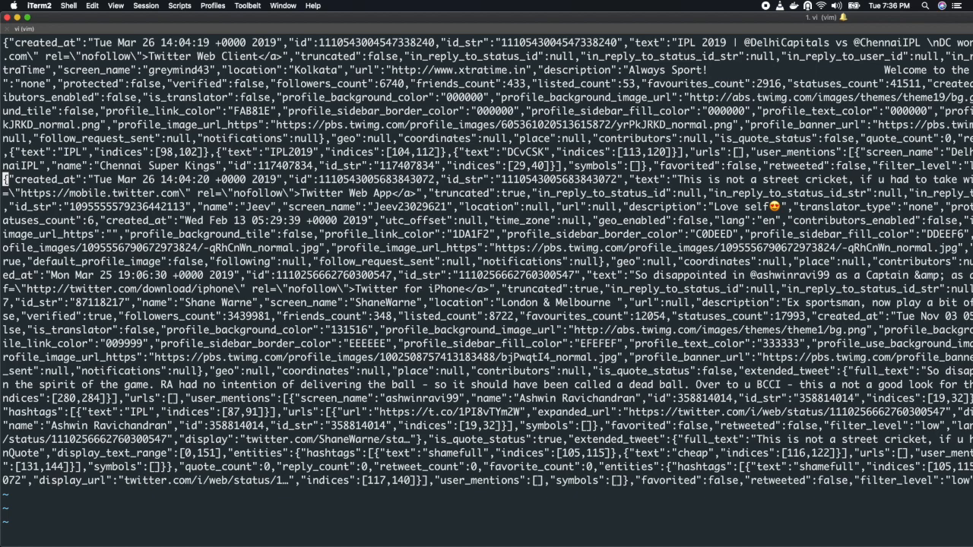